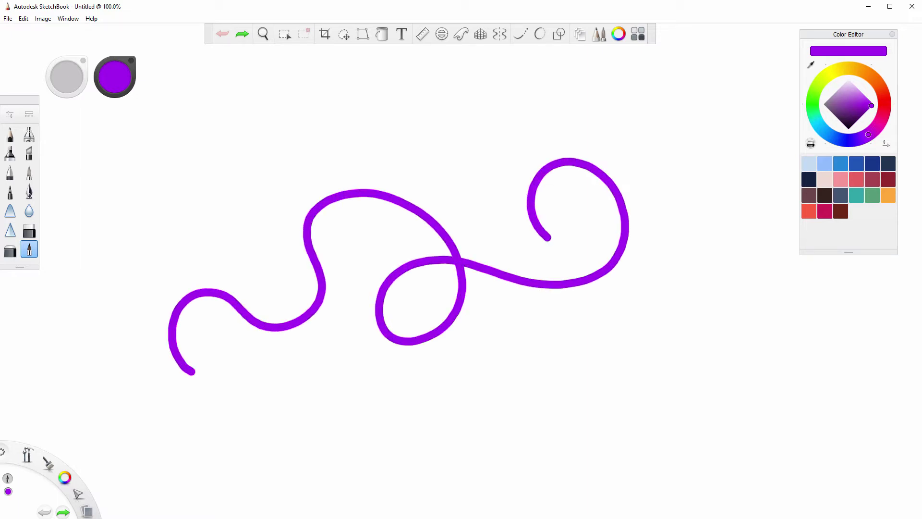
Select the Sketching Brush from the Simple Brush Set and undo the looping purple stroke to clear the canvas.
left_click(28, 116)
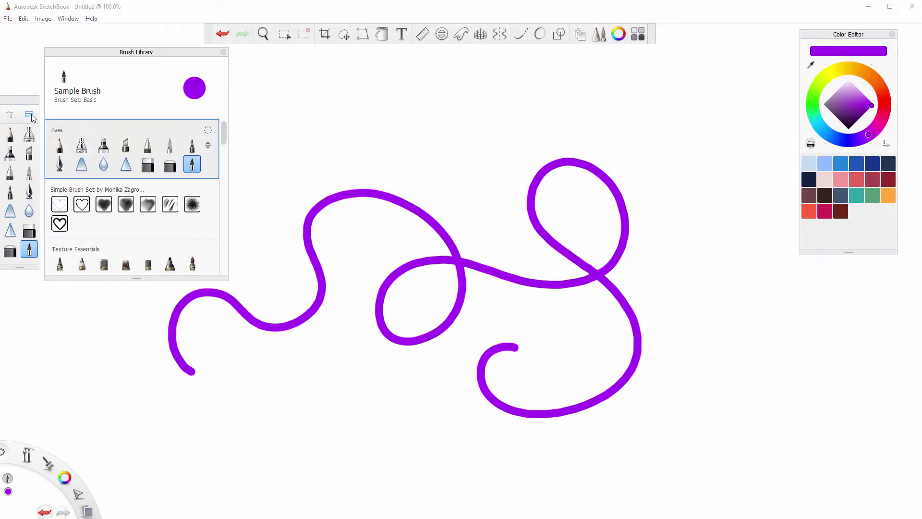
left_click(77, 208)
left_click(60, 206)
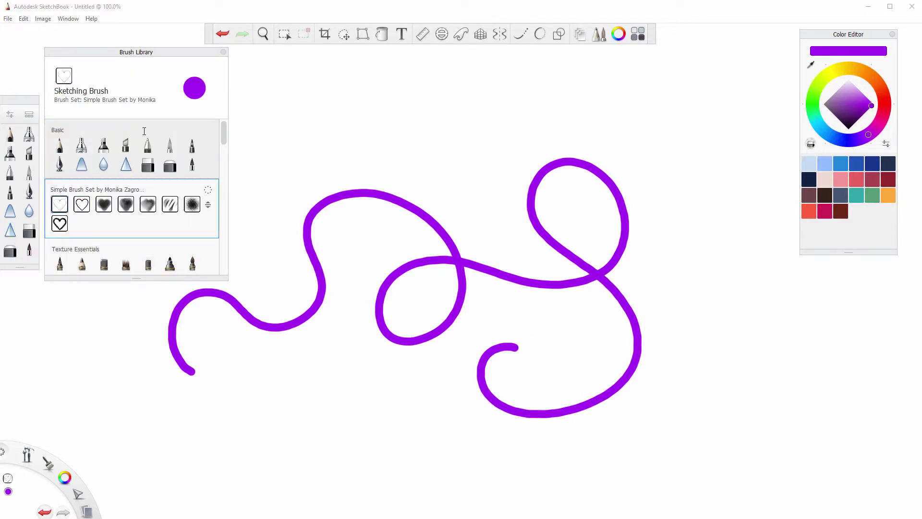
left_click(223, 52)
key("ctrl+z")
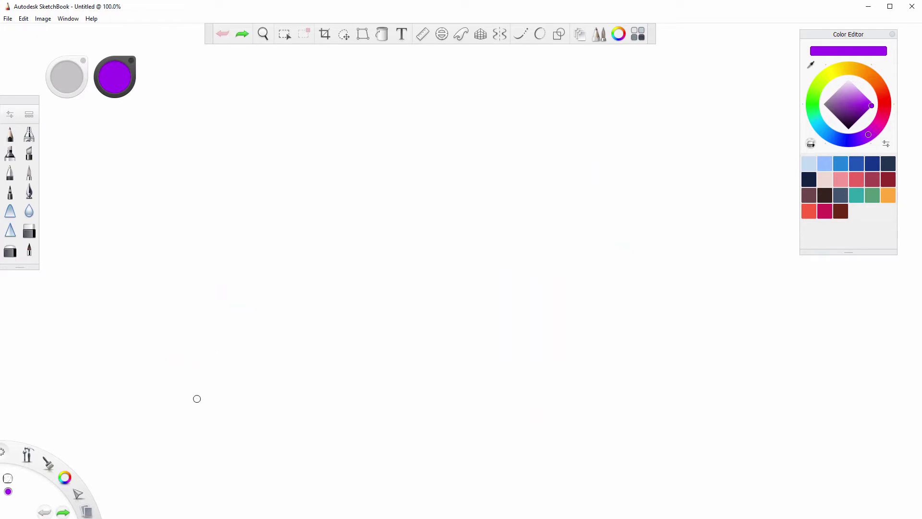
Paint broad overlapping purple strokes in the middle of the canvas as a brush test.
mouse_move(326, 321)
left_mouse_down()
mouse_move(298, 224)
mouse_move(380, 212)
mouse_move(425, 314)
mouse_move(364, 294)
mouse_move(420, 238)
mouse_move(580, 261)
mouse_move(494, 206)
left_mouse_up()
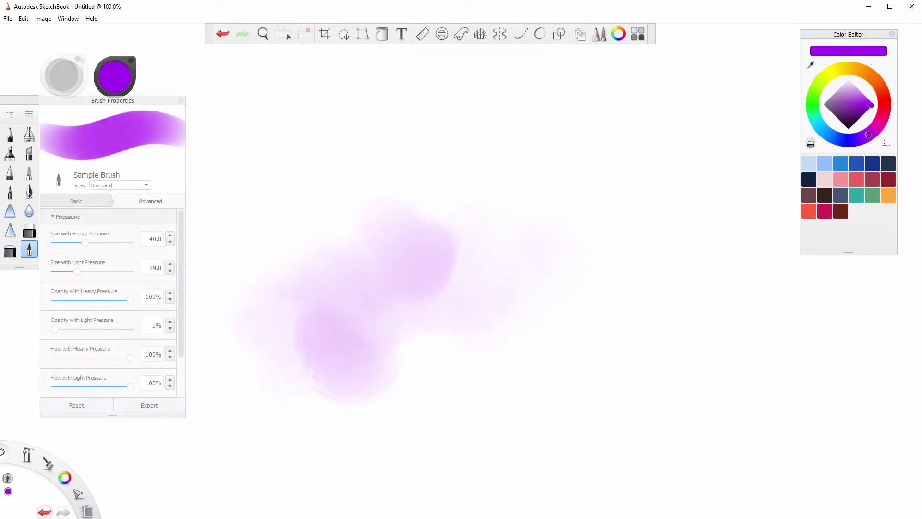
mouse_move(243, 298)
left_mouse_down()
mouse_move(322, 243)
mouse_move(422, 257)
mouse_move(307, 327)
mouse_move(396, 333)
left_mouse_up()
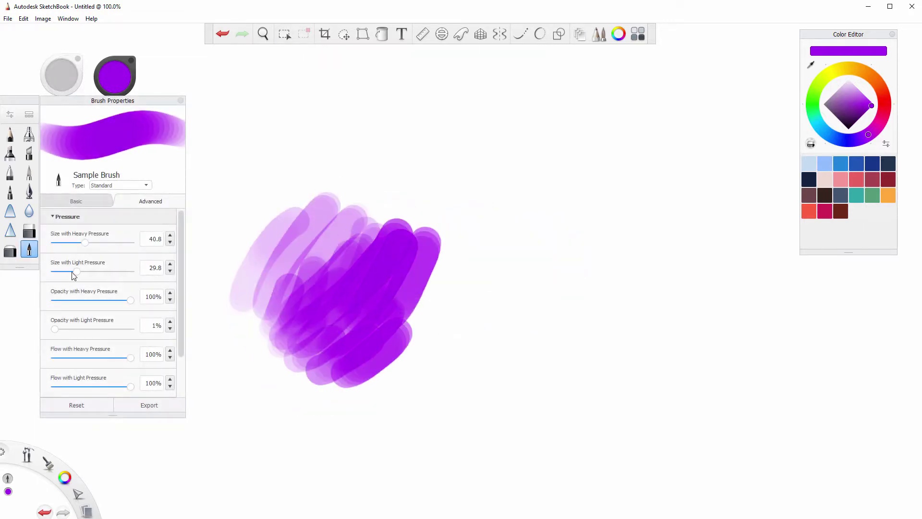
Set the brush's size with light pressure to 0.1 and draw a row of tapered purple hatch strokes.
left_click_drag(75, 272, 51, 272)
left_click_drag(473, 331, 519, 244)
left_click_drag(511, 313, 564, 237)
left_click_drag(551, 306, 600, 243)
left_click_drag(528, 356, 636, 278)
left_click_drag(655, 324, 675, 305)
left_click_drag(665, 373, 692, 361)
left_click_drag(588, 387, 619, 370)
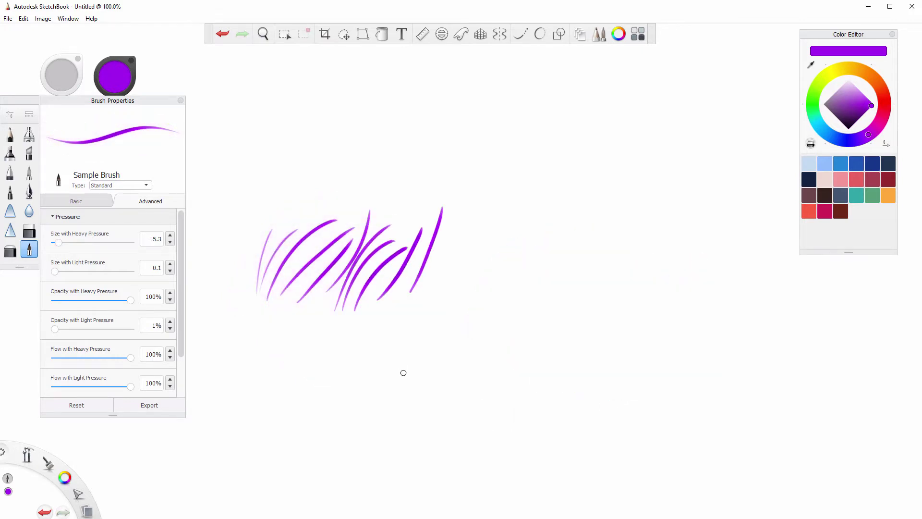
Set the brush's size with light pressure to 22.7 and paint broad soft strokes in purple and light blue.
left_click_drag(54, 272, 71, 272)
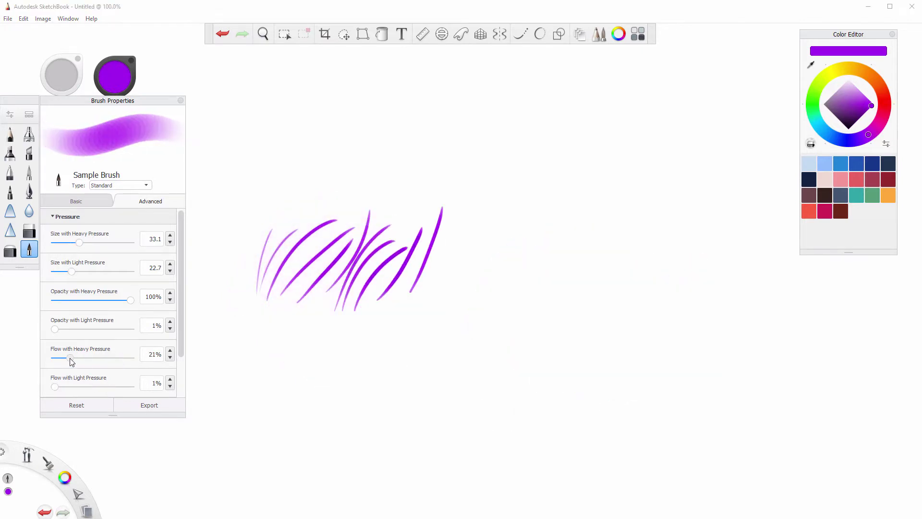
mouse_move(514, 230)
left_mouse_down()
mouse_move(552, 249)
mouse_move(601, 346)
mouse_move(648, 216)
left_mouse_up()
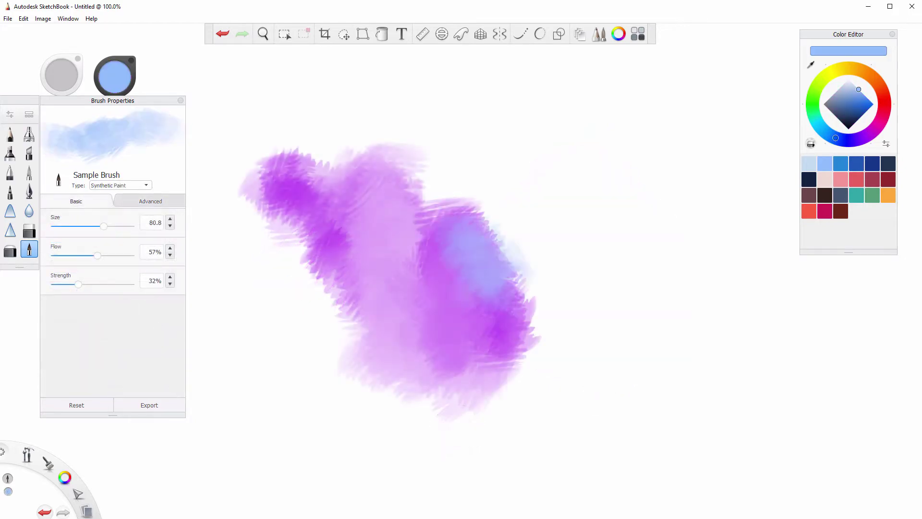
mouse_move(464, 259)
left_mouse_down()
mouse_move(432, 201)
mouse_move(480, 337)
left_mouse_up()
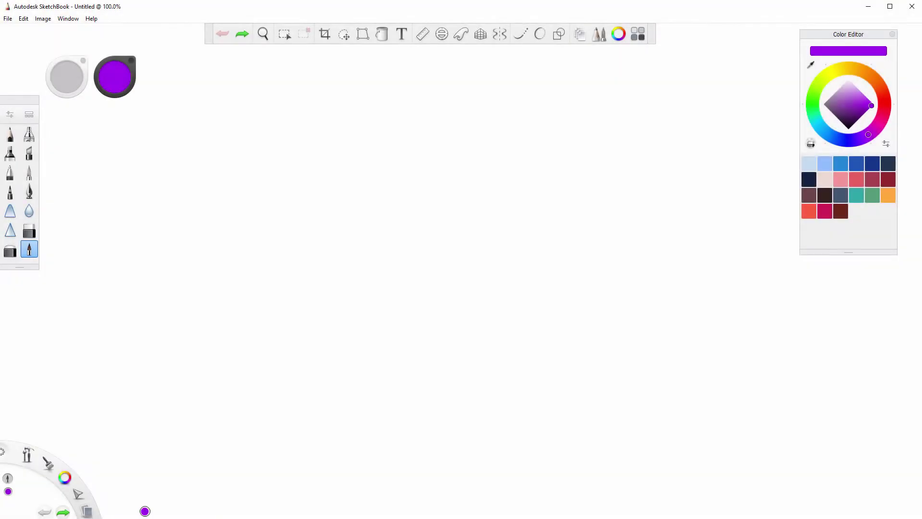
Draw one long looping purple curve across the middle of the canvas.
mouse_move(195, 333)
left_mouse_down()
mouse_move(220, 286)
mouse_move(279, 243)
mouse_move(310, 323)
mouse_move(414, 310)
mouse_move(412, 191)
mouse_move(400, 258)
mouse_move(508, 240)
mouse_move(531, 328)
mouse_move(484, 292)
mouse_move(618, 252)
mouse_move(587, 175)
mouse_move(561, 197)
left_mouse_up()
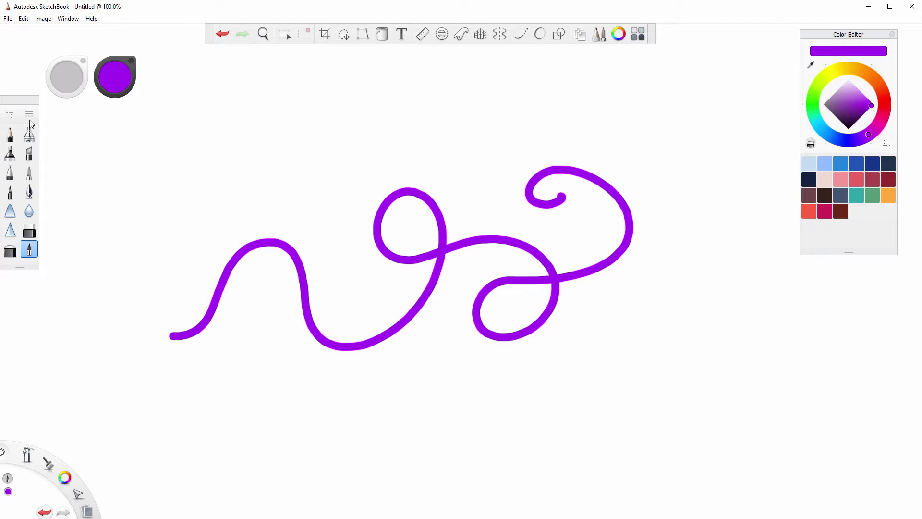
Examine the Sample Brush's advanced properties: Pressure, Stamp, Nib and Randomness.
left_click(10, 115)
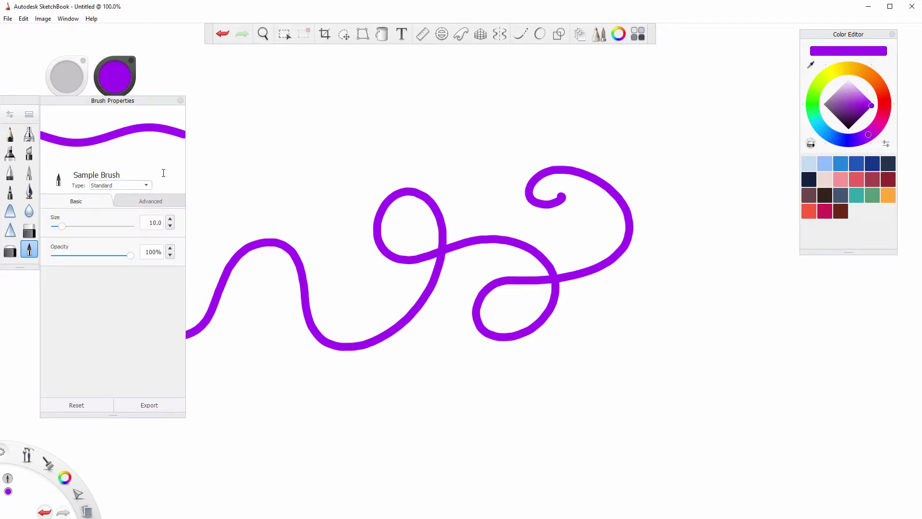
left_click(145, 201)
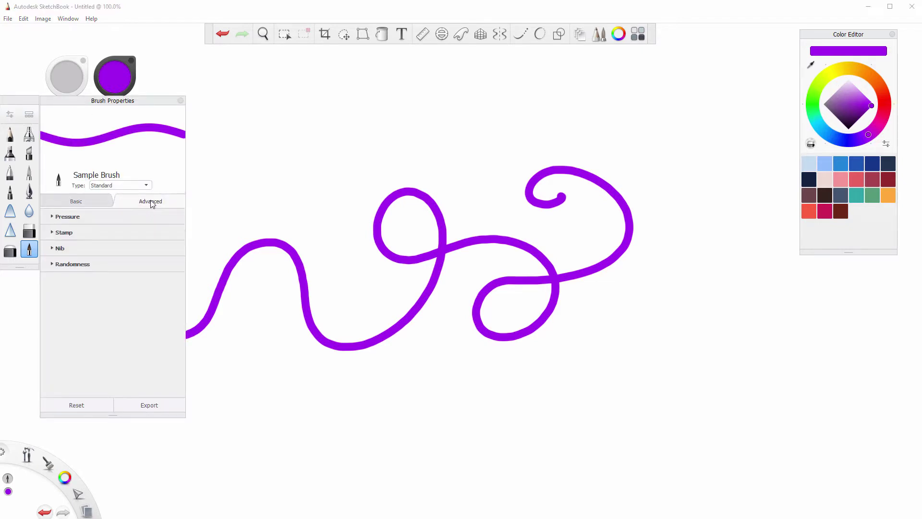
left_click(53, 217)
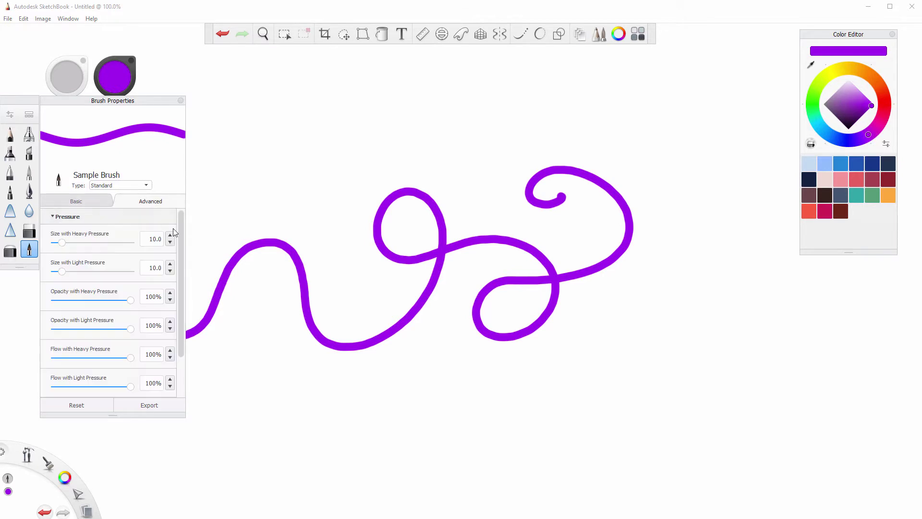
mouse_move(180, 247)
left_mouse_down()
mouse_move(179, 292)
mouse_move(183, 235)
mouse_move(180, 278)
mouse_move(183, 243)
left_mouse_up()
left_click(53, 218)
left_click(52, 232)
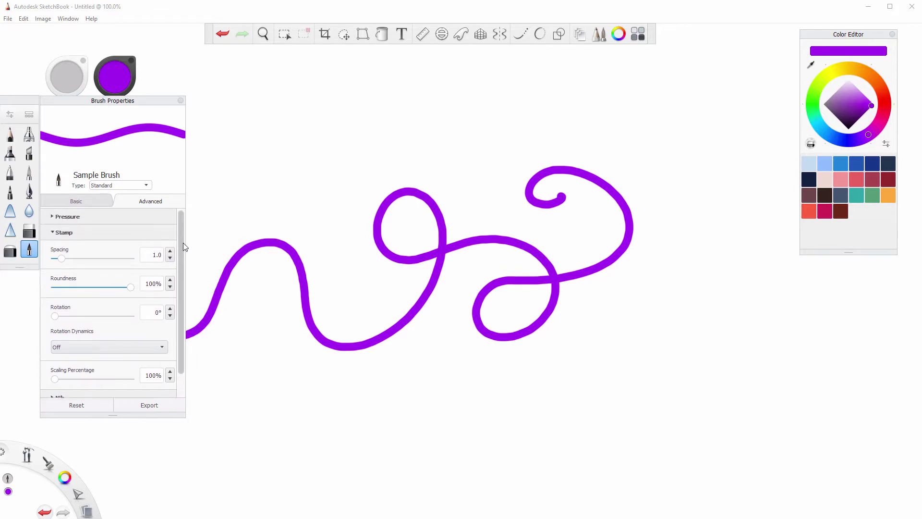
left_click(58, 234)
left_click(69, 248)
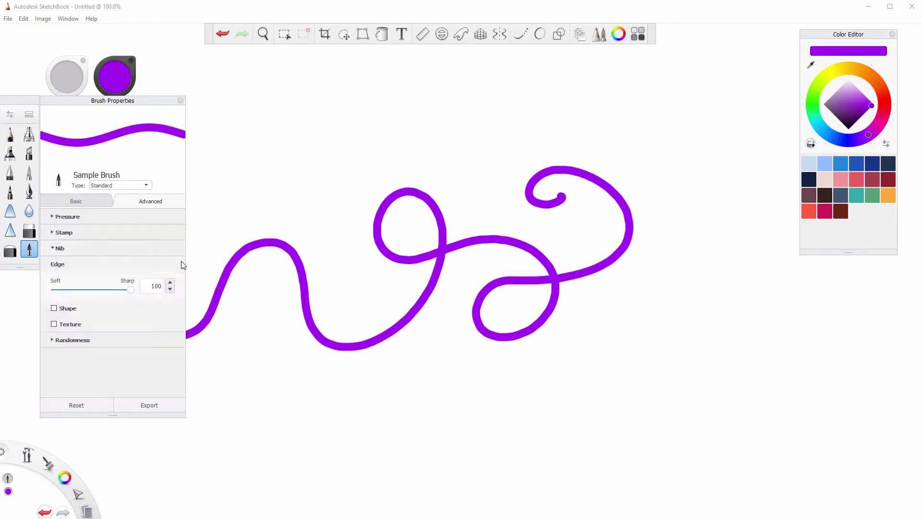
left_click(54, 253)
left_click(53, 265)
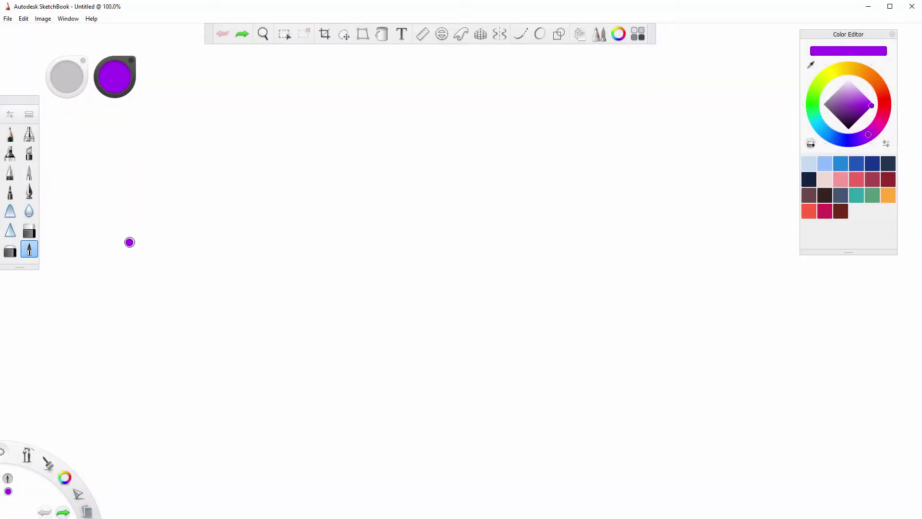
Draw a row of wavy purple lines across the upper canvas, reducing the brush size between them.
mouse_move(108, 213)
left_mouse_down()
mouse_move(118, 178)
mouse_move(160, 205)
mouse_move(215, 169)
mouse_move(250, 188)
mouse_move(290, 186)
left_mouse_up()
key("bracketright")
mouse_move(326, 210)
left_mouse_down()
mouse_move(406, 178)
mouse_move(572, 206)
mouse_move(625, 186)
mouse_move(653, 199)
left_mouse_up()
key("bracketleft")
key("bracketleft")
key("bracketleft")
key("bracketleft")
key("bracketleft")
left_click_drag(740, 176, 778, 192)
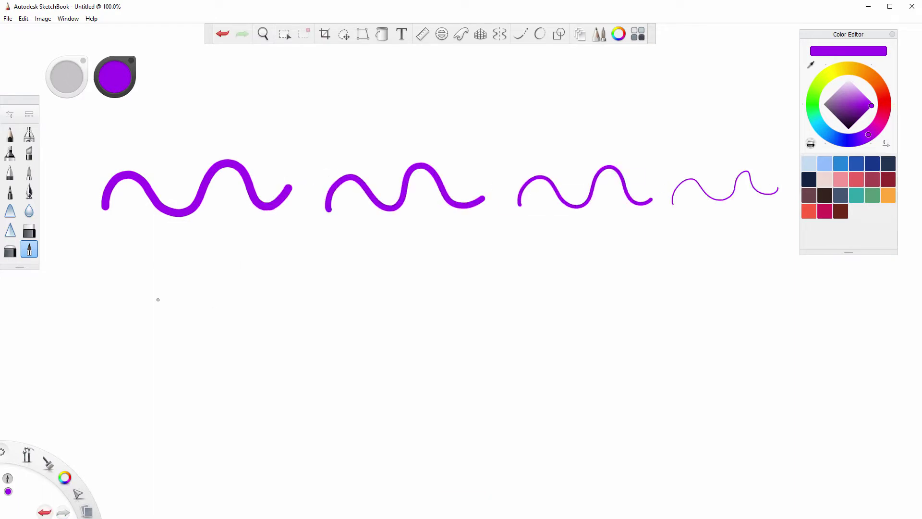
Enlarge the brush in stages and draw a second row of increasingly thick wavy lines below the first.
key("bracketright")
key("bracketright")
key("bracketright")
key("bracketright")
key("bracketright")
key("bracketright")
key("bracketright")
key("bracketright")
key("bracketright")
key("bracketright")
key("bracketright")
key("bracketright")
key("bracketright")
key("bracketright")
key("bracketright")
key("bracketright")
key("bracketright")
key("bracketright")
mouse_move(82, 330)
left_mouse_down()
mouse_move(201, 309)
mouse_move(449, 321)
left_mouse_up()
key("bracketright")
key("bracketright")
key("bracketright")
key("bracketright")
key("bracketright")
key("bracketright")
key("bracketright")
key("bracketright")
key("bracketright")
key("bracketright")
key("bracketright")
key("bracketright")
key("bracketright")
key("bracketright")
key("bracketright")
key("bracketright")
key("bracketright")
key("bracketright")
key("bracketright")
key("bracketright")
left_click_drag(509, 339, 747, 314)
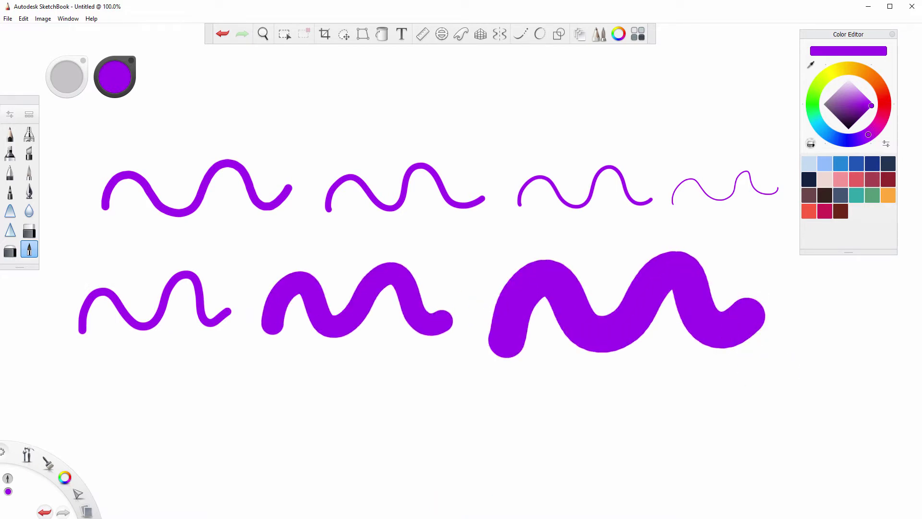
Undo all the wavy strokes until the canvas is blank.
key("ctrl+z")
key("ctrl+z")
key("ctrl+z")
key("ctrl+z")
key("ctrl+z")
key("ctrl+z")
key("ctrl+z")
key("ctrl+z")
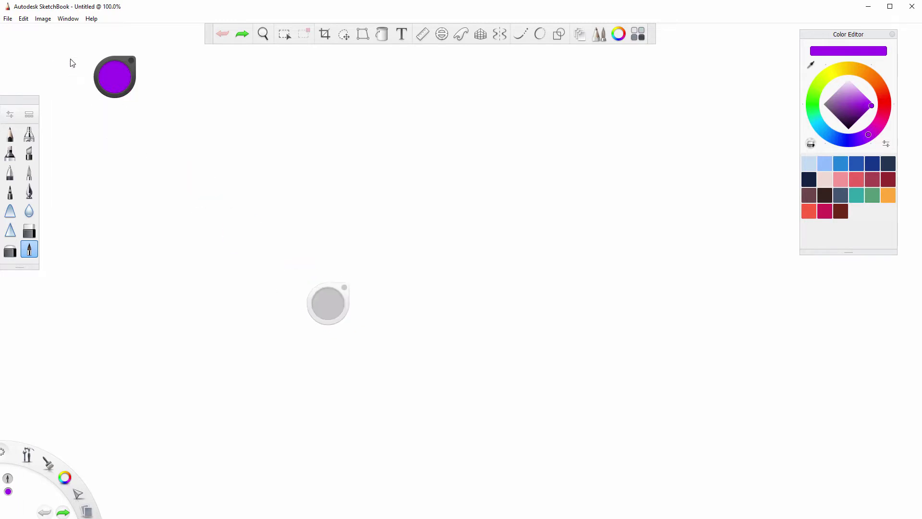
Enlarge the brush to a size of 104.6 and reduce it to 10.9.
left_click_drag(384, 311, 416, 310)
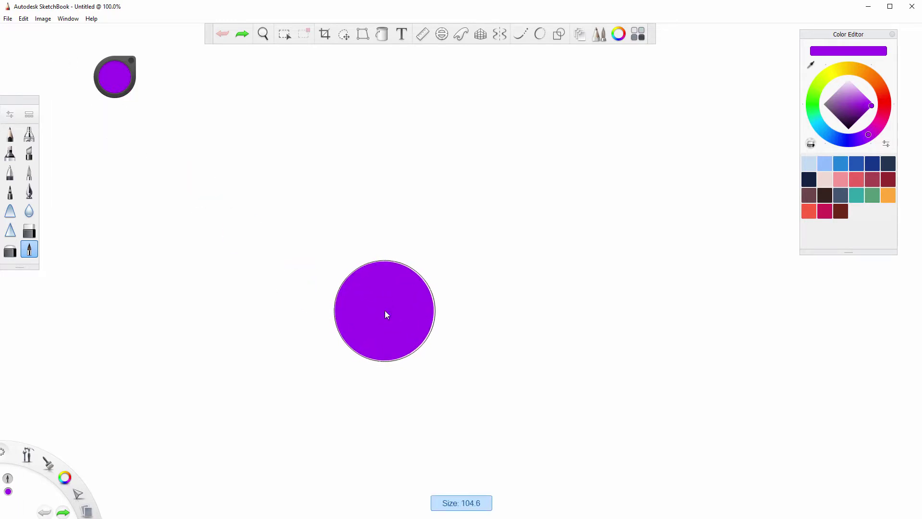
key("bracketleft")
key("bracketleft")
key("bracketleft")
key("bracketleft")
key("bracketleft")
key("bracketleft")
key("bracketleft")
key("bracketleft")
key("bracketleft")
key("bracketleft")
key("bracketleft")
key("bracketleft")
key("bracketleft")
key("bracketleft")
key("bracketleft")
key("bracketleft")
key("bracketleft")
key("bracketleft")
key("bracketleft")
key("bracketleft")
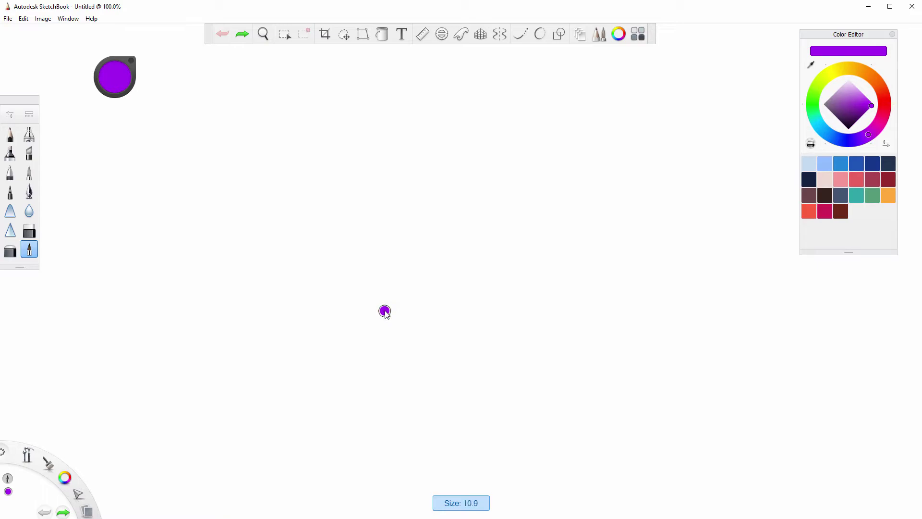
Increase the brush size moderately and shrink it part of the way back.
key("bracketright")
key("bracketright")
key("bracketright")
key("bracketright")
key("bracketright")
key("bracketright")
key("bracketright")
key("bracketright")
key("bracketright")
key("bracketright")
key("bracketleft")
key("bracketleft")
key("bracketleft")
key("bracketleft")
key("bracketleft")
key("bracketleft")
key("bracketleft")
key("bracketleft")
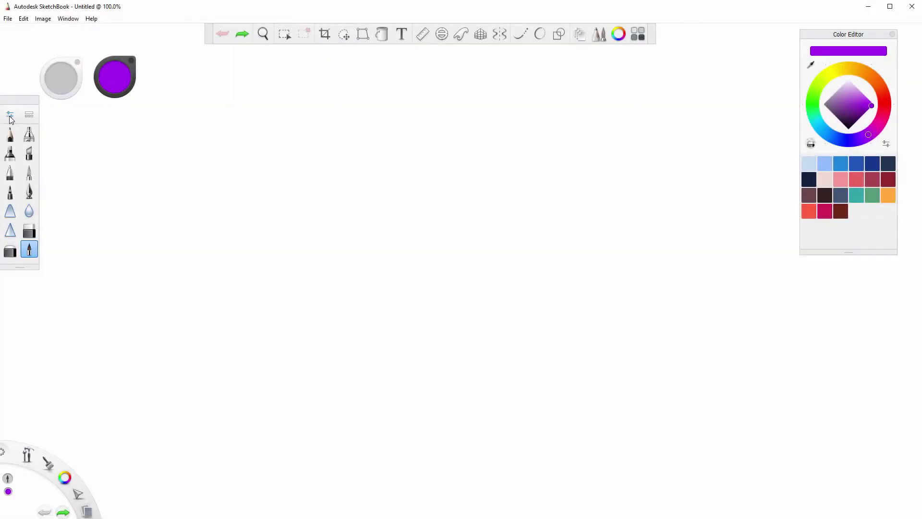
Set the Sample Brush's basic size to 20.
left_click(10, 116)
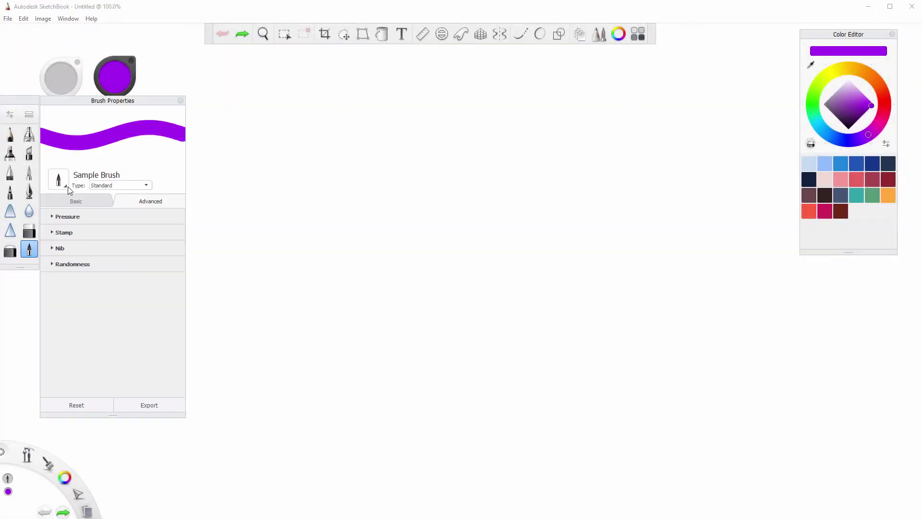
left_click(79, 202)
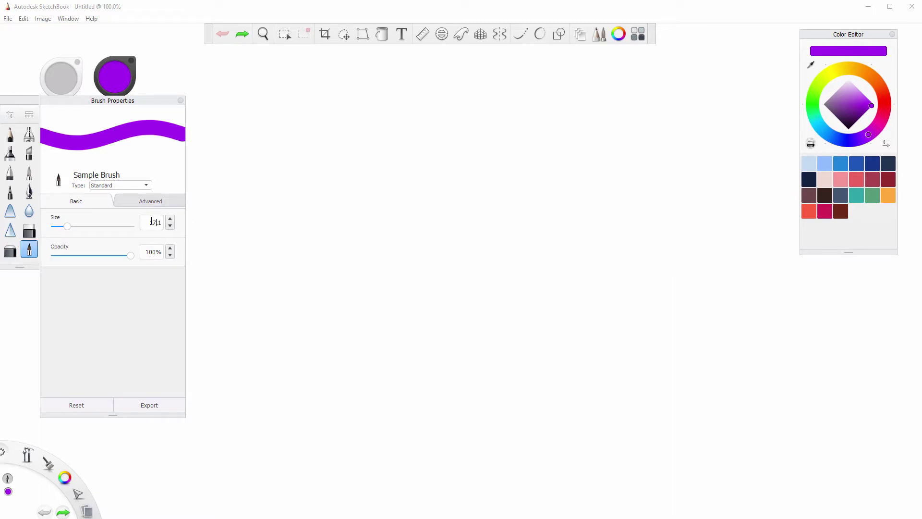
type("20")
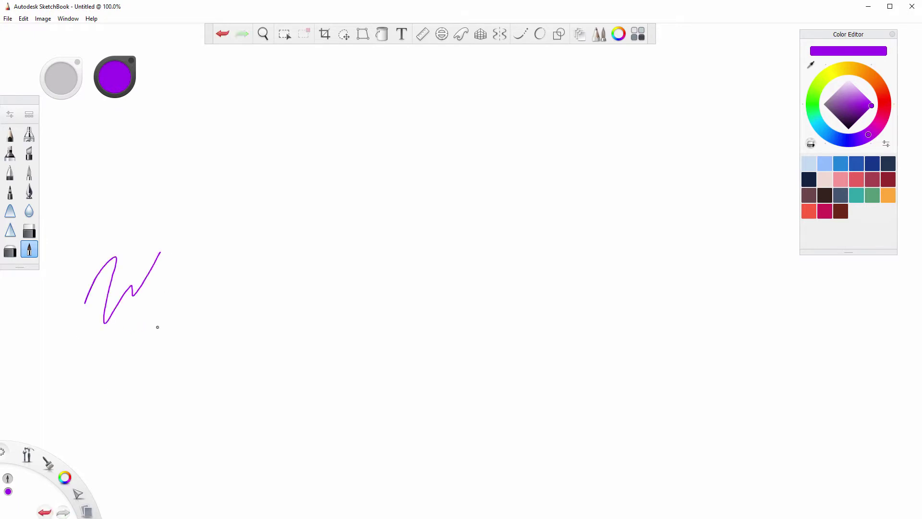
Draw several thin curved strokes beside the zigzag line with a small brush.
left_click_drag(159, 317, 185, 236)
left_click_drag(176, 309, 214, 222)
left_click_drag(192, 276, 222, 245)
left_click_drag(197, 287, 215, 272)
Enlarge the brush and scribble a thick purple zigzag in the middle of the canvas.
key("bracketright")
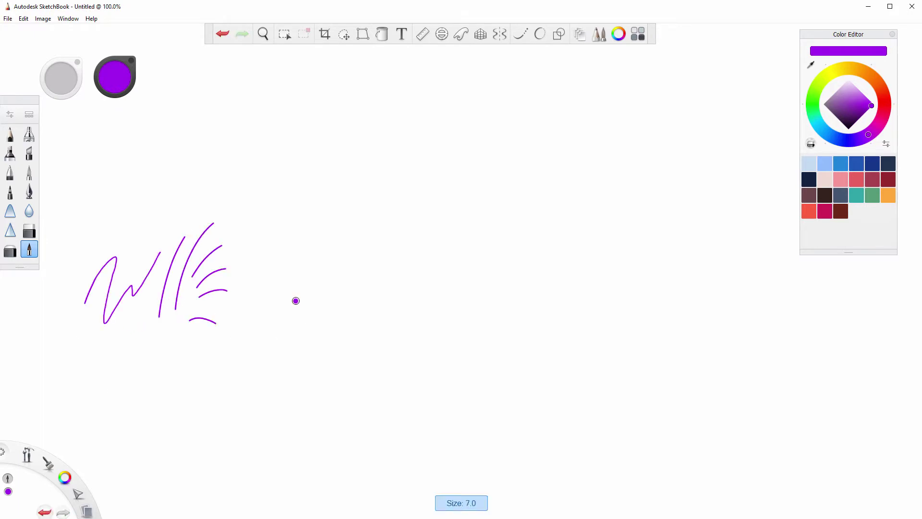
key("bracketright")
key("bracketright")
key("bracketright")
mouse_move(294, 306)
left_mouse_down()
mouse_move(326, 248)
mouse_move(328, 304)
mouse_move(373, 251)
mouse_move(371, 312)
mouse_move(354, 327)
mouse_move(424, 236)
mouse_move(398, 331)
mouse_move(448, 254)
mouse_move(440, 296)
mouse_move(465, 288)
left_mouse_up()
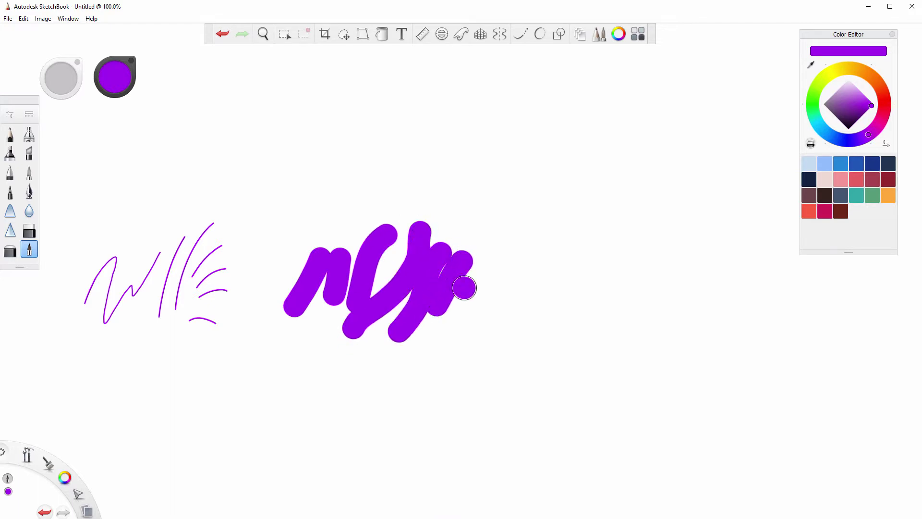
Increase the brush size to 50 and paint a heavier scribble beside the thick zigzag.
key("bracketright")
key("bracketright")
key("bracketright")
key("bracketright")
key("bracketright")
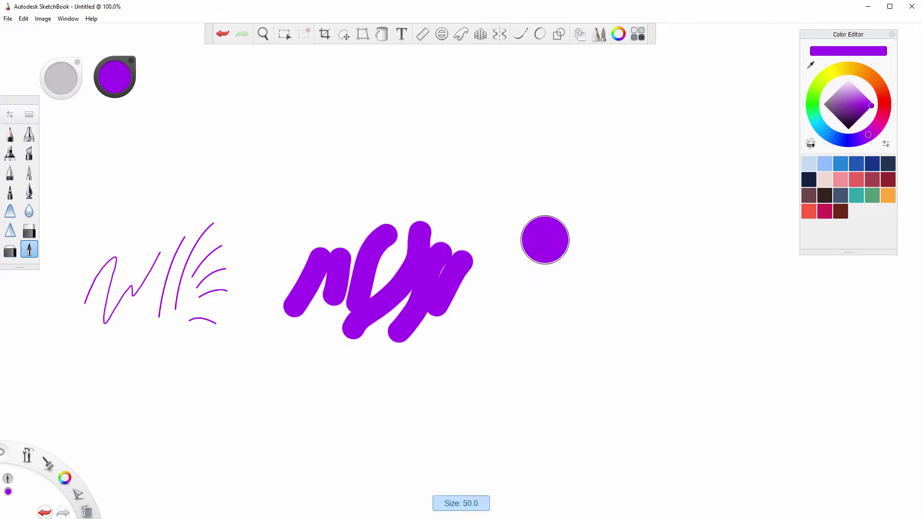
mouse_move(545, 239)
left_mouse_down()
mouse_move(577, 329)
mouse_move(569, 251)
mouse_move(605, 324)
mouse_move(596, 251)
mouse_move(618, 295)
mouse_move(634, 245)
mouse_move(615, 212)
mouse_move(679, 270)
mouse_move(656, 236)
mouse_move(697, 255)
mouse_move(677, 215)
mouse_move(718, 302)
left_mouse_up()
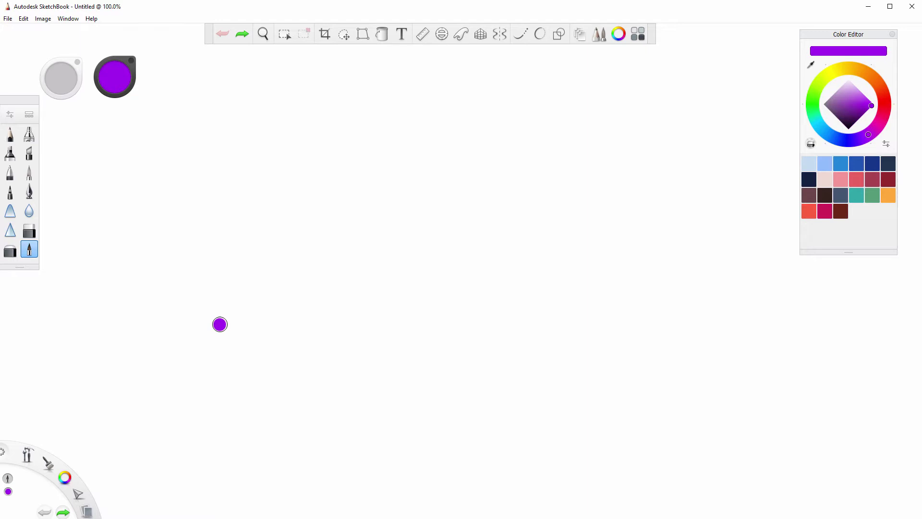
Keep the Sample Brush at 100% opacity and size 15, and draw a solid purple zigzag.
left_click(10, 114)
mouse_move(128, 256)
left_mouse_down()
mouse_move(70, 251)
mouse_move(139, 261)
mouse_move(47, 260)
mouse_move(139, 260)
left_mouse_up()
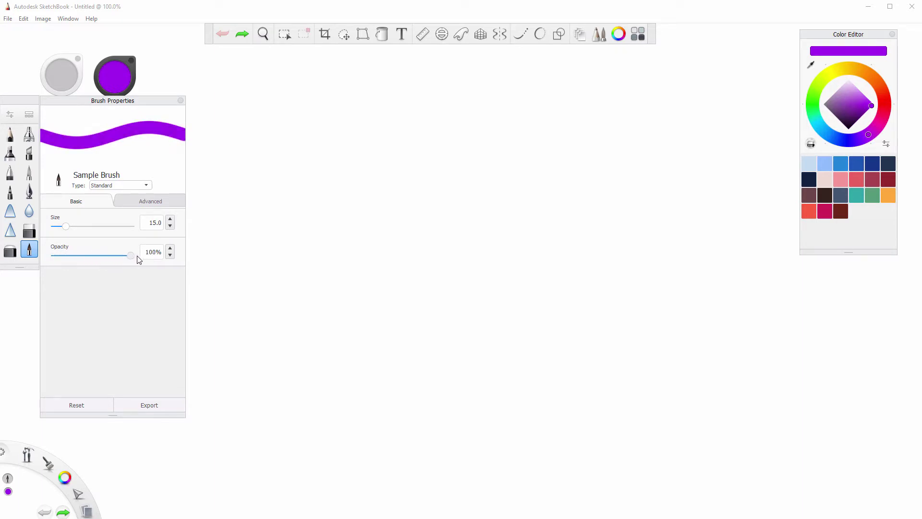
mouse_move(234, 294)
left_mouse_down()
mouse_move(270, 236)
mouse_move(416, 233)
left_mouse_up()
Lower the brush opacity in two stages down to 27%, drawing a zigzag stroke at each level.
left_click_drag(130, 255, 100, 256)
mouse_move(410, 300)
left_mouse_down()
mouse_move(524, 295)
mouse_move(585, 235)
left_mouse_up()
left_click_drag(99, 255, 74, 255)
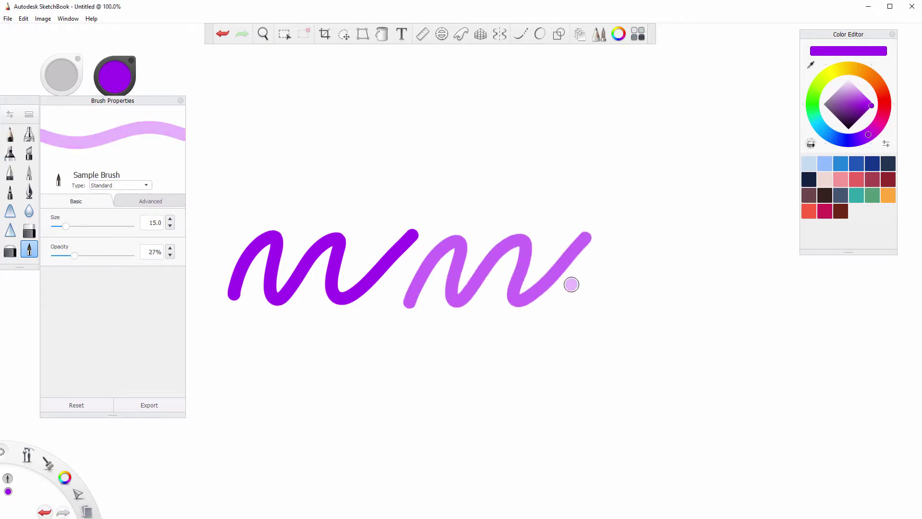
mouse_move(572, 296)
left_mouse_down()
mouse_move(627, 245)
mouse_move(695, 254)
left_mouse_up()
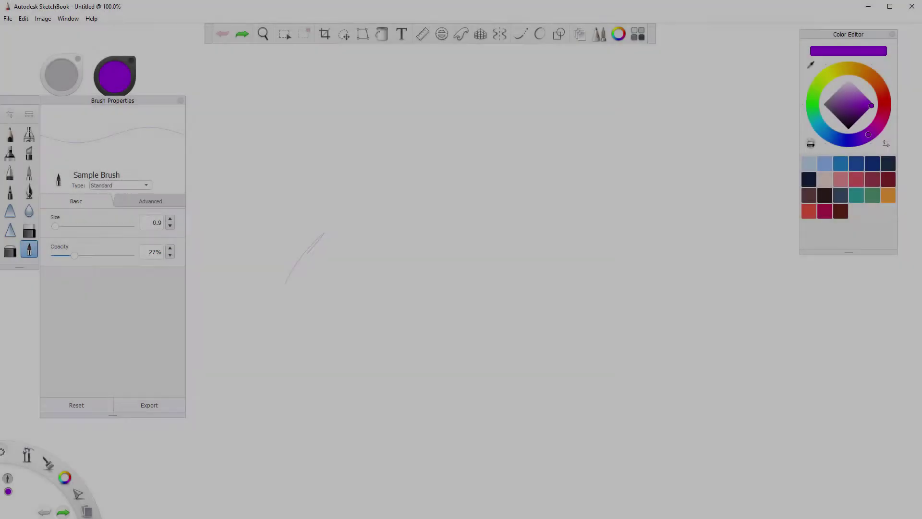
Sketch faint thin lines, raise the brush opacity to 84%, and trace over the sketched circle.
left_click_drag(357, 294, 485, 249)
left_click_drag(75, 255, 118, 255)
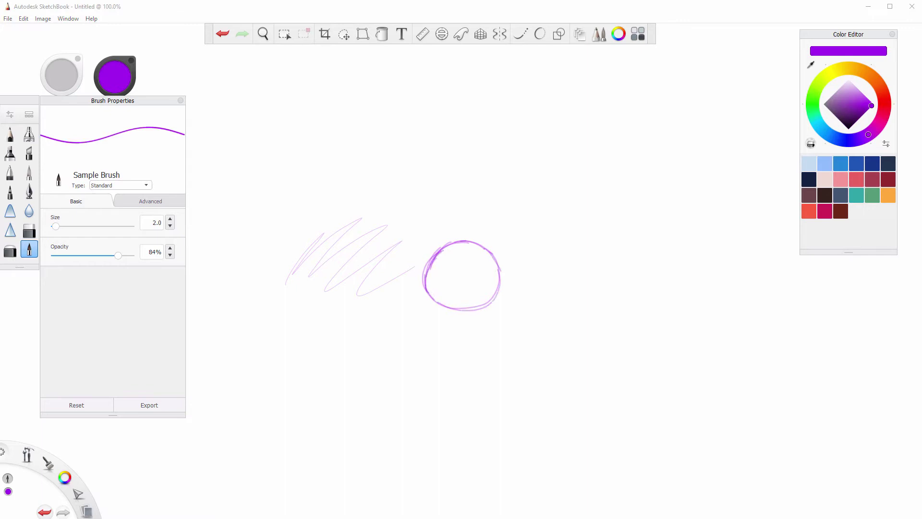
left_click_drag(464, 242, 425, 287)
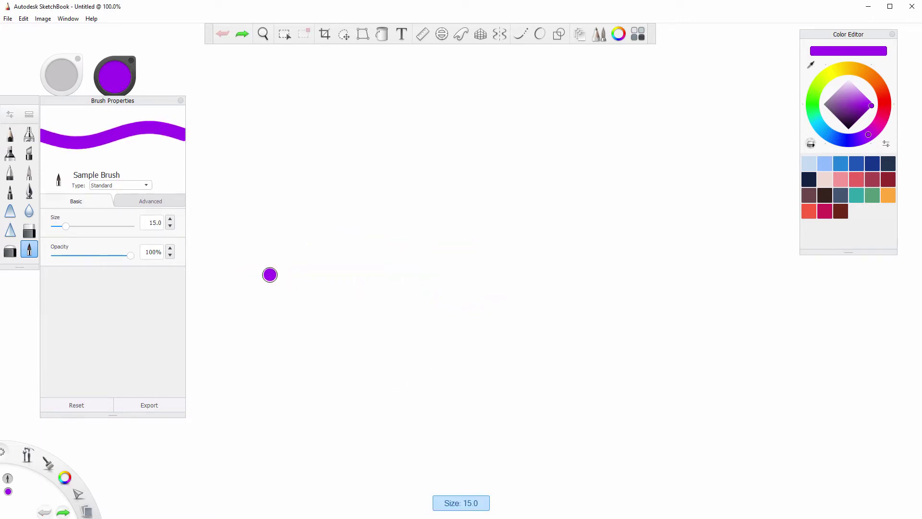
Draw a row of thin curved strokes at 100% opacity, using a brush size of 2 for the finer ones.
mouse_move(270, 274)
left_mouse_down()
mouse_move(250, 294)
mouse_move(279, 215)
left_mouse_up()
left_click_drag(245, 311, 290, 241)
left_click_drag(271, 303, 313, 246)
left_click_drag(307, 309, 319, 225)
left_click_drag(314, 304, 350, 243)
left_click_drag(321, 301, 356, 269)
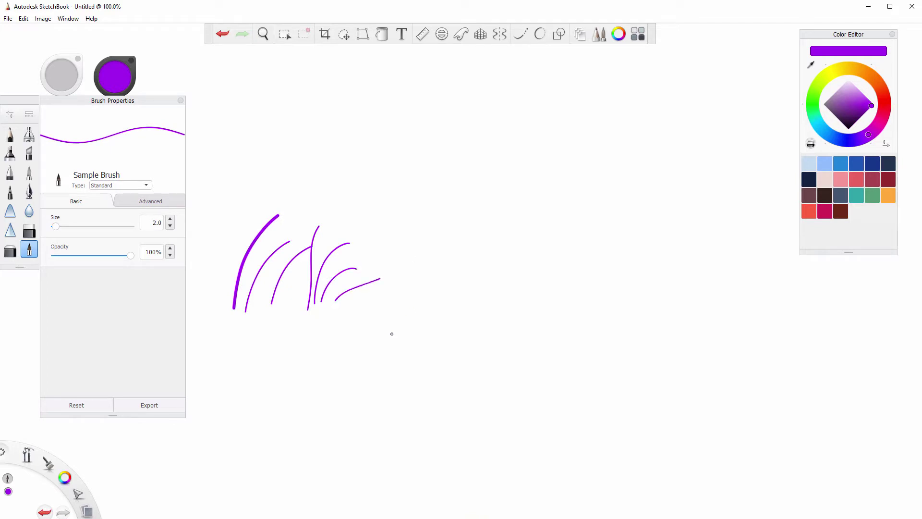
Increase the brush size in stages to 35 and draw three thick diagonal strokes below the thin curves.
key("bracketright")
key("bracketright")
key("bracketright")
key("bracketright")
key("bracketright")
key("bracketright")
left_click_drag(236, 374, 290, 333)
left_click_drag(265, 397, 336, 342)
left_click_drag(321, 417, 387, 346)
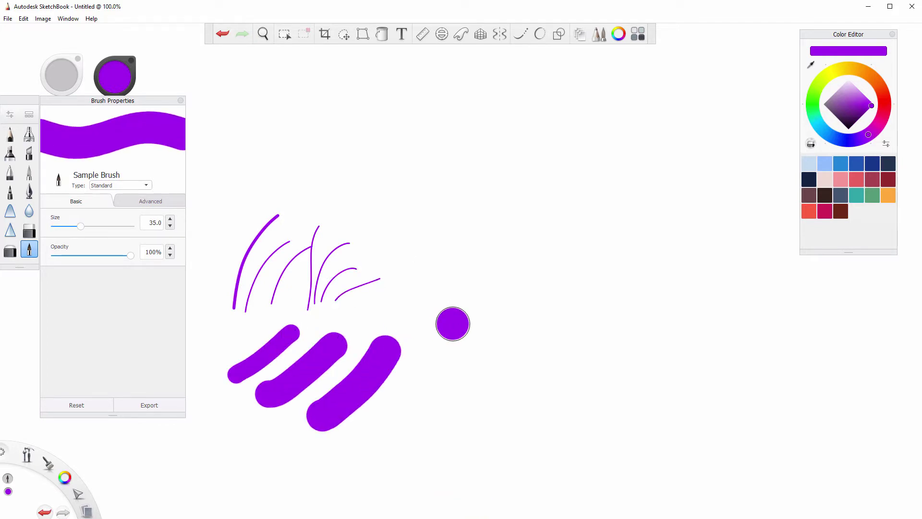
Lower the brush opacity and draw a cluster of overlapping diagonal strokes with a larger brush.
left_click_drag(97, 258, 65, 257)
key("bracketright")
key("bracketright")
left_click_drag(484, 206, 500, 284)
left_click_drag(493, 236, 539, 302)
left_click_drag(521, 255, 571, 298)
left_click_drag(529, 244, 589, 287)
left_click_drag(540, 204, 617, 316)
left_click_drag(571, 204, 617, 295)
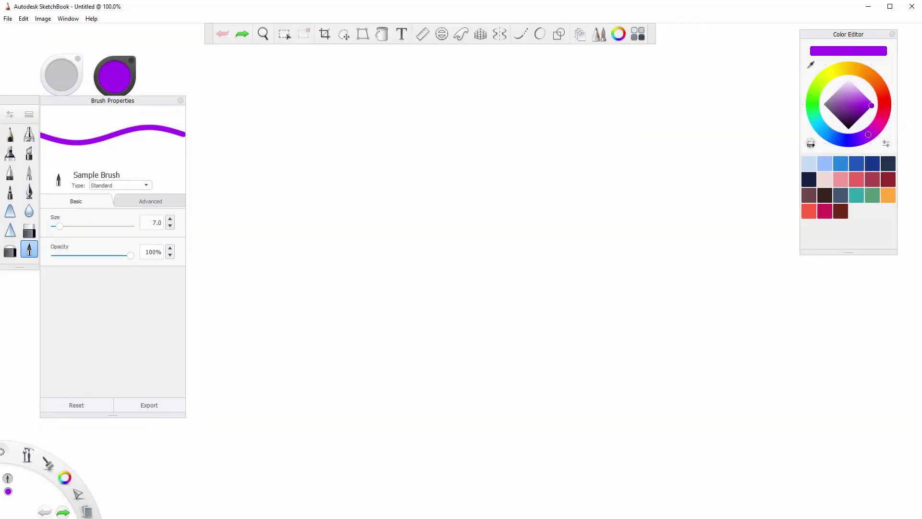
Show the advanced pressure properties and test a light-pressure size of 2.0 with a wavy stroke, undoing the stroke.
left_click(159, 203)
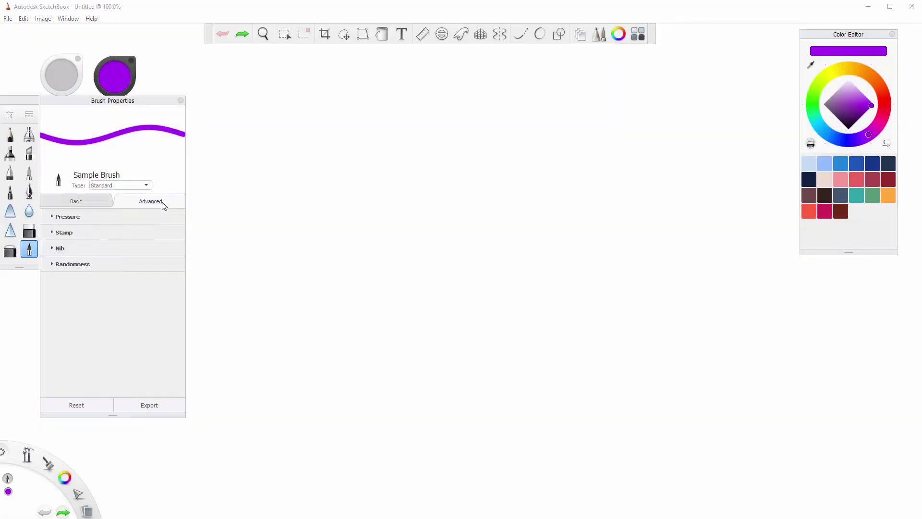
left_click(71, 219)
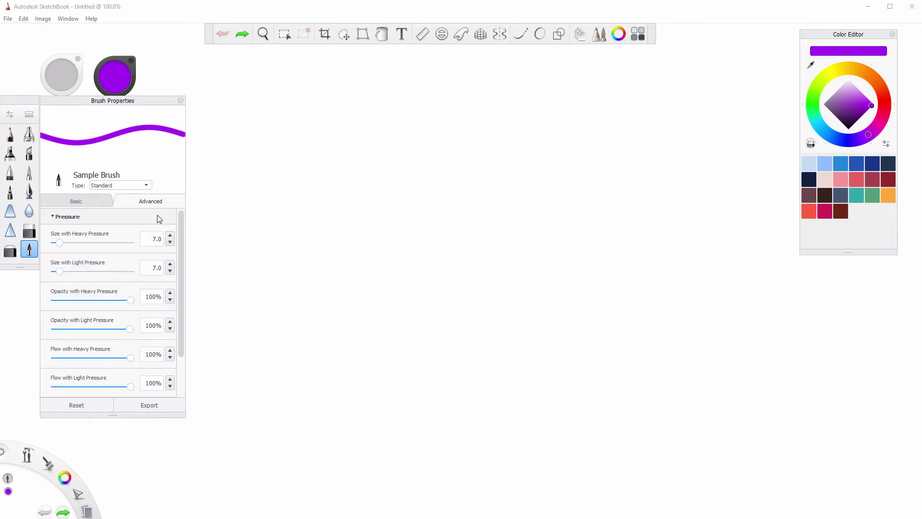
left_click_drag(59, 272, 56, 271)
left_click_drag(242, 267, 477, 185)
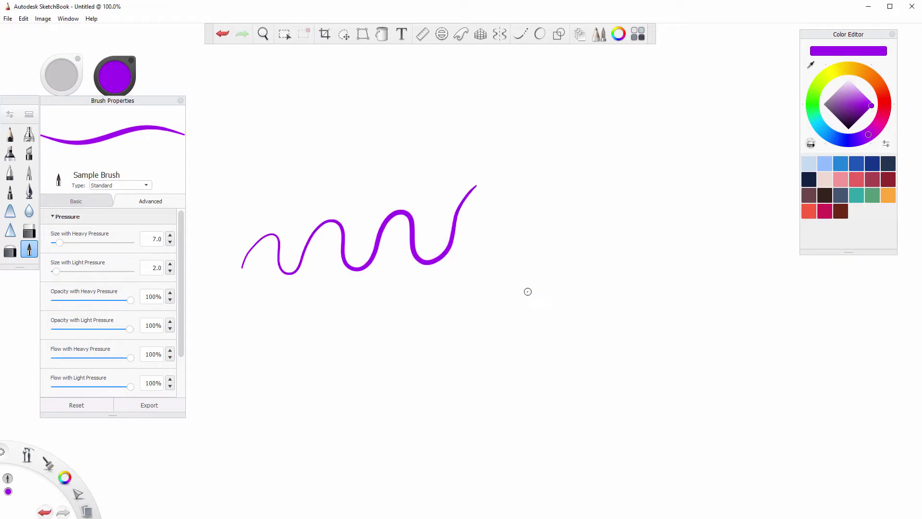
key("ctrl+z")
Test light-pressure sizes of 0.1 and 0.7 with wavy strokes across the canvas.
left_click_drag(57, 271, 55, 272)
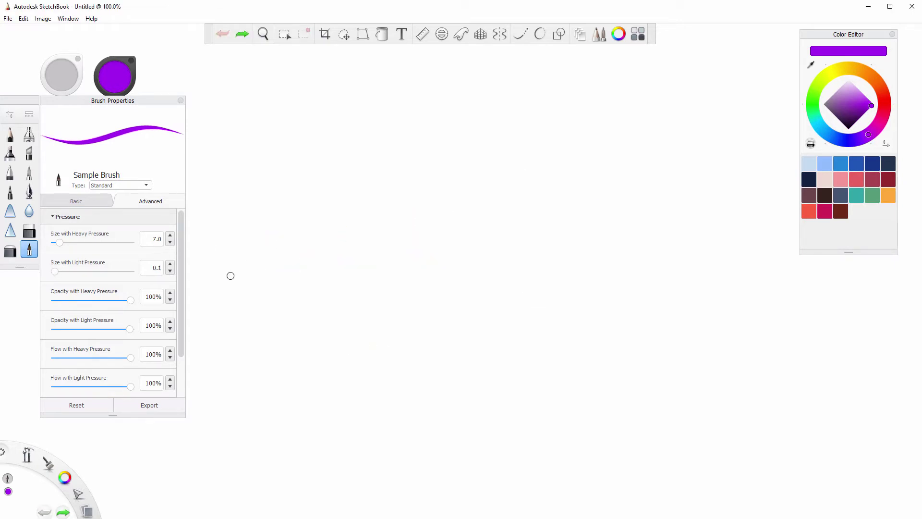
mouse_move(230, 260)
left_mouse_down()
mouse_move(553, 209)
mouse_move(580, 183)
left_mouse_up()
left_click_drag(236, 337, 514, 275)
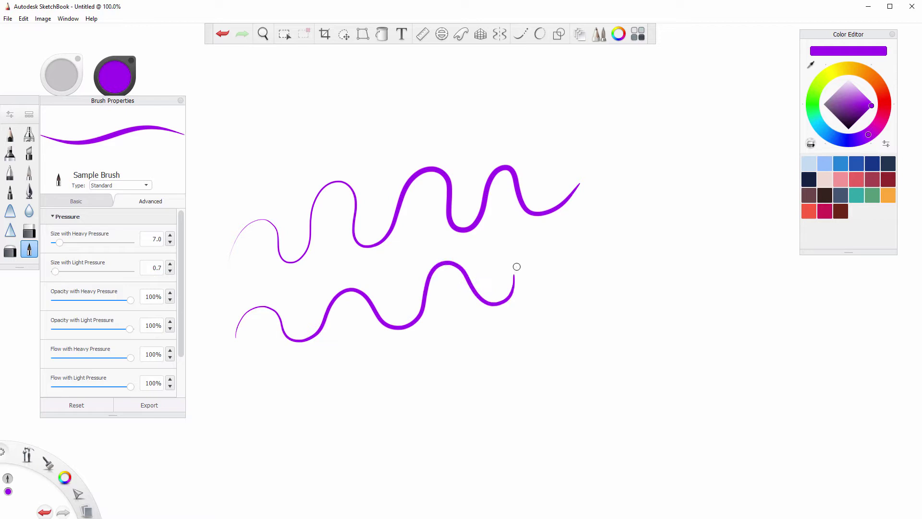
Try a light-pressure size of 4.0 with a third wavy stroke, and undo all three strokes.
left_click_drag(54, 272, 58, 271)
mouse_move(254, 395)
left_mouse_down()
mouse_move(482, 348)
mouse_move(548, 348)
left_mouse_up()
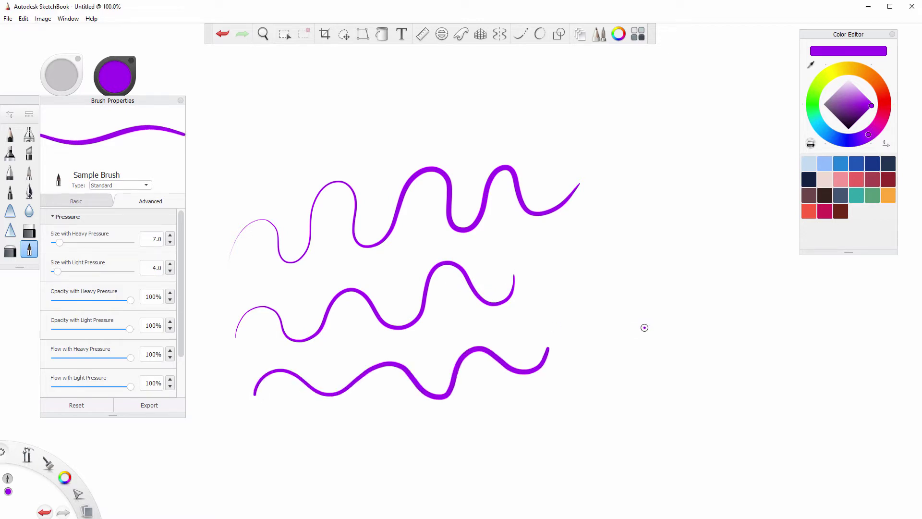
key("ctrl+z")
key("ctrl+z")
key("ctrl+z")
Set the light-pressure size to 0.1, lower the light-pressure opacity, and draw a wavy line and a group of diagonal strokes.
left_click_drag(57, 271, 54, 271)
left_click_drag(130, 329, 73, 329)
mouse_move(243, 255)
left_mouse_down()
mouse_move(502, 256)
mouse_move(583, 145)
left_mouse_up()
left_click_drag(330, 386, 395, 287)
left_click_drag(354, 396, 440, 304)
mouse_move(379, 406)
left_mouse_down()
mouse_move(432, 339)
mouse_move(495, 304)
left_mouse_up()
left_click_drag(424, 400, 495, 308)
left_click_drag(480, 383, 512, 307)
left_click_drag(496, 361, 537, 316)
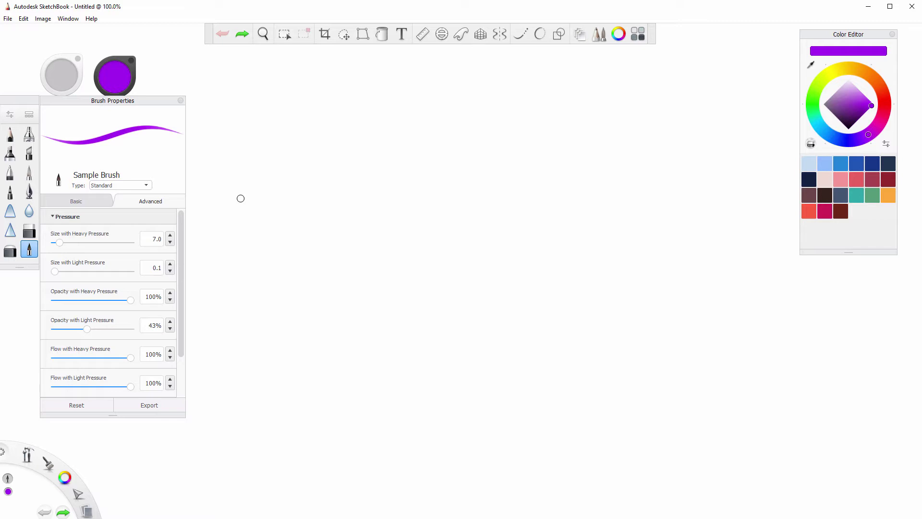
Draw a row of short curved strokes with varying pressure, using 43% opacity for light pressure.
mouse_move(224, 258)
left_mouse_down()
mouse_move(256, 203)
mouse_move(296, 187)
left_mouse_up()
mouse_move(272, 249)
left_mouse_down()
mouse_move(319, 189)
mouse_move(337, 181)
left_mouse_up()
left_click_drag(301, 248, 356, 194)
left_click_drag(409, 240, 464, 178)
left_click_drag(434, 240, 480, 197)
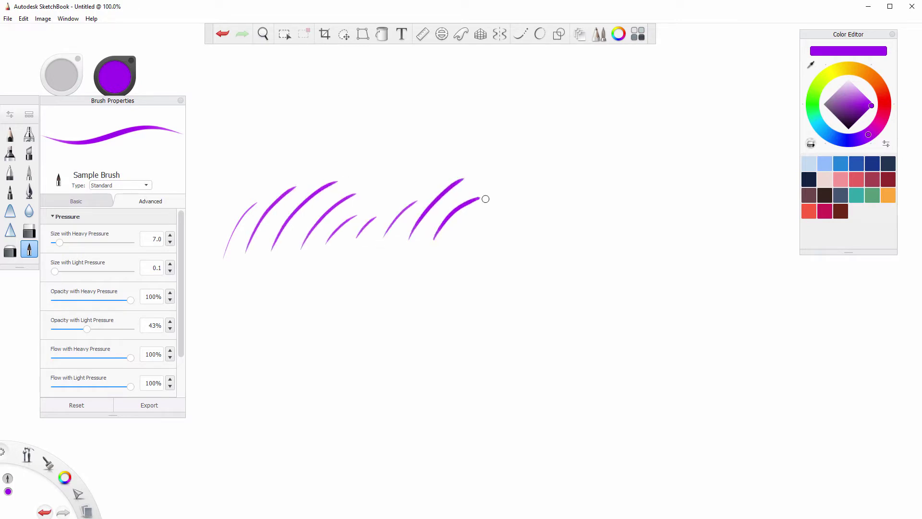
Set the light-pressure size to 2.7 and draw a second row of curved strokes below the first.
left_click_drag(54, 272, 56, 273)
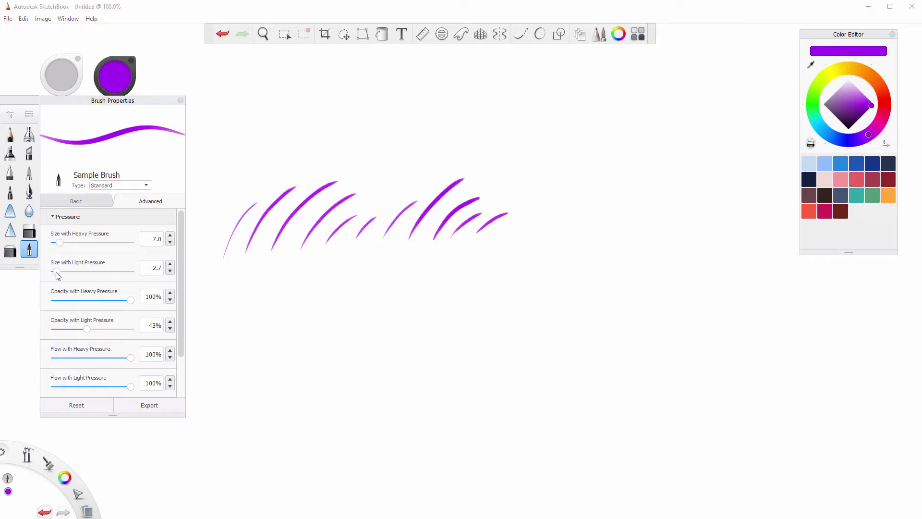
mouse_move(217, 326)
left_mouse_down()
mouse_move(241, 278)
mouse_move(278, 269)
left_mouse_up()
left_click_drag(268, 319, 310, 264)
mouse_move(291, 314)
left_mouse_down()
mouse_move(313, 288)
mouse_move(358, 264)
left_mouse_up()
left_click_drag(335, 315, 393, 258)
left_click_drag(354, 317, 390, 279)
left_click_drag(373, 315, 394, 291)
mouse_move(389, 311)
left_mouse_down()
mouse_move(418, 279)
mouse_move(455, 259)
left_mouse_up()
left_click_drag(423, 313, 461, 273)
left_click(437, 306)
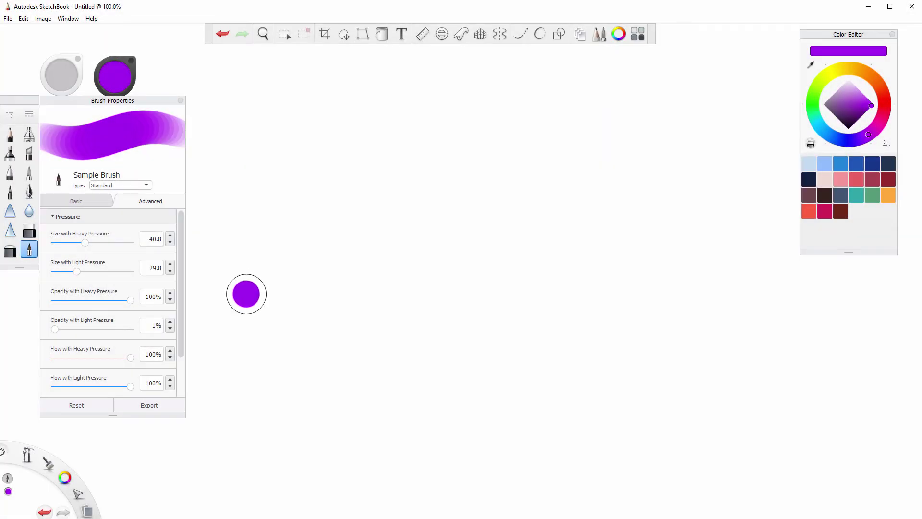
Paint a patch of wide overlapping strokes at 1% light-pressure opacity, and paint more beside it with a smaller light-pressure size.
mouse_move(246, 294)
left_mouse_down()
mouse_move(267, 248)
mouse_move(279, 307)
mouse_move(293, 311)
mouse_move(368, 264)
mouse_move(336, 332)
mouse_move(341, 365)
mouse_move(293, 288)
mouse_move(286, 327)
mouse_move(295, 354)
mouse_move(408, 332)
left_mouse_up()
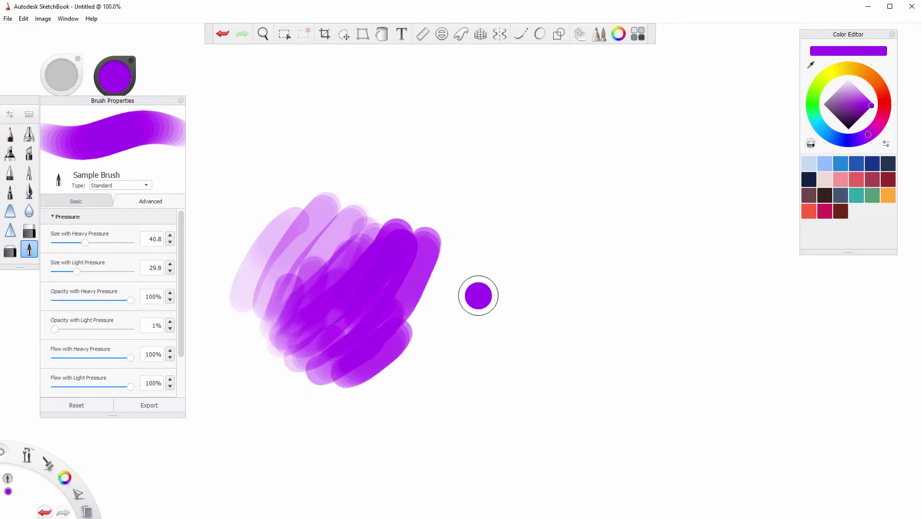
left_click_drag(77, 272, 55, 271)
mouse_move(470, 333)
left_mouse_down()
mouse_move(532, 239)
mouse_move(552, 309)
mouse_move(545, 341)
mouse_move(575, 367)
mouse_move(670, 295)
mouse_move(696, 315)
mouse_move(655, 370)
mouse_move(576, 379)
left_mouse_up()
left_click_drag(663, 281, 588, 387)
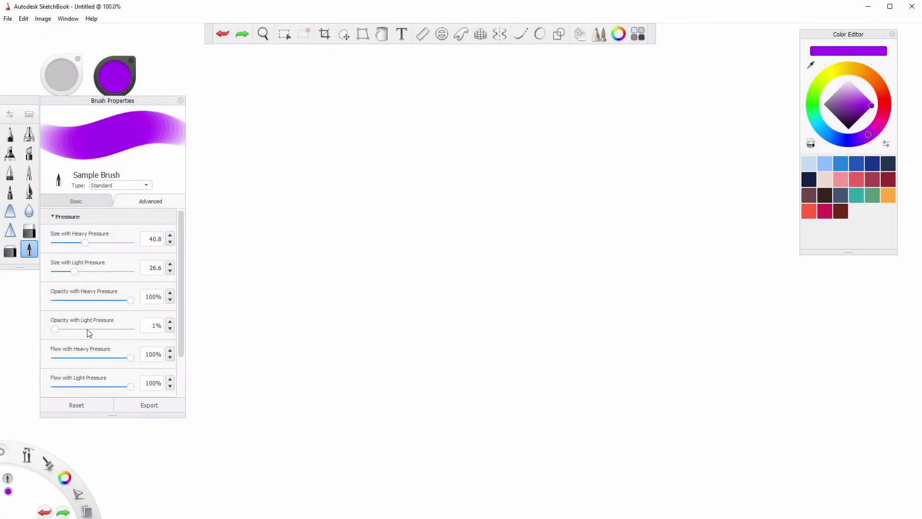
Paint one wide zigzag with the light-pressure flow at 1% and another beside it at 100%.
left_click_drag(109, 390, 69, 390)
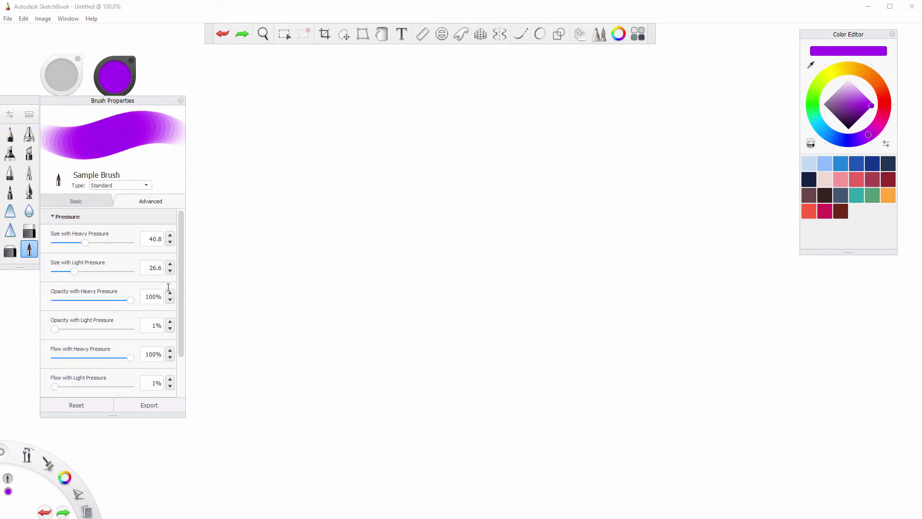
mouse_move(273, 186)
left_mouse_down()
mouse_move(255, 240)
mouse_move(322, 200)
mouse_move(300, 241)
mouse_move(348, 287)
mouse_move(351, 323)
mouse_move(384, 340)
mouse_move(355, 381)
mouse_move(394, 410)
mouse_move(423, 418)
left_mouse_up()
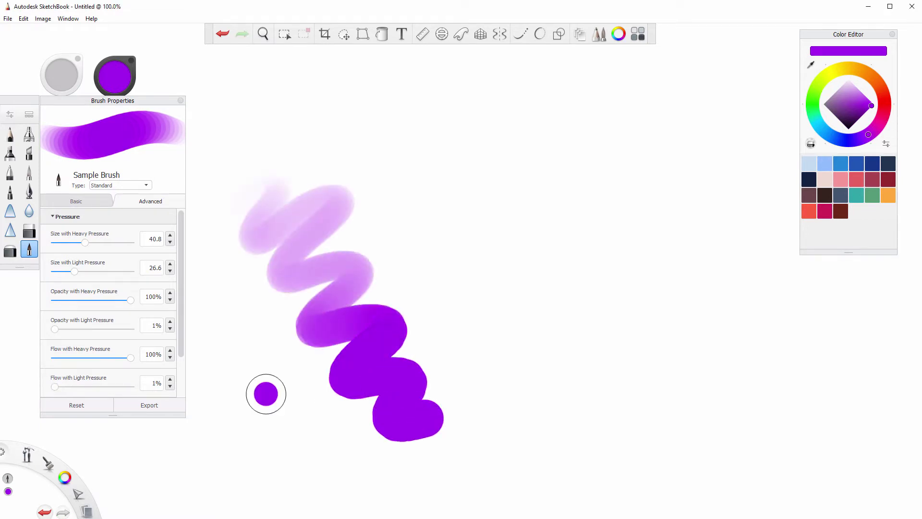
left_click_drag(54, 386, 135, 387)
mouse_move(426, 198)
left_mouse_down()
mouse_move(468, 197)
mouse_move(435, 236)
mouse_move(496, 249)
mouse_move(458, 290)
mouse_move(515, 307)
mouse_move(486, 349)
mouse_move(551, 355)
mouse_move(507, 403)
mouse_move(566, 406)
left_mouse_up()
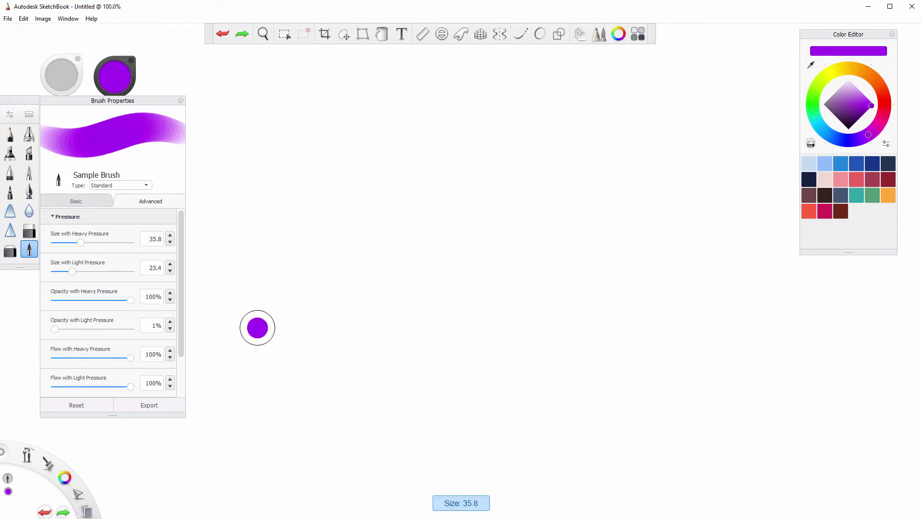
Set the light-pressure size to 0.1 and the heavy-pressure size to 5.3, and draw a cluster of thin diagonal strokes.
left_click_drag(72, 271, 54, 272)
left_click_drag(82, 243, 59, 243)
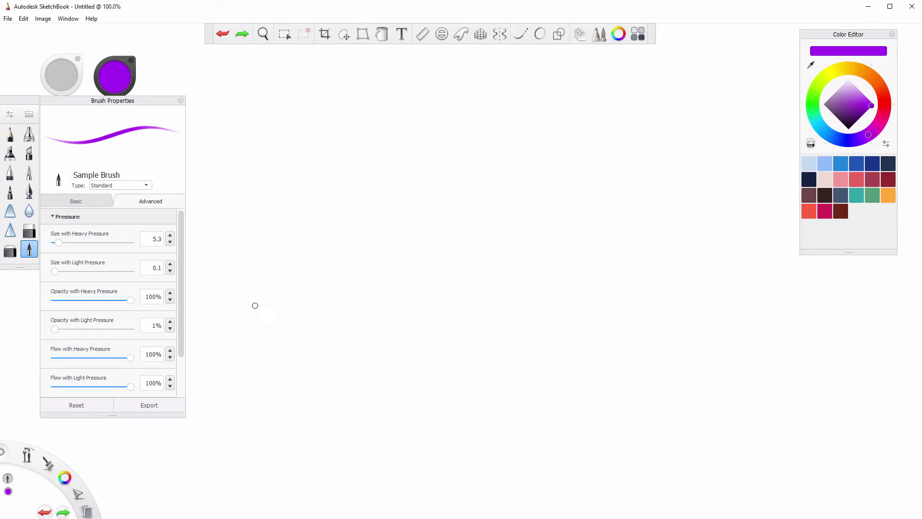
left_click_drag(258, 293, 271, 229)
left_click_drag(267, 300, 336, 220)
mouse_move(281, 294)
left_mouse_down()
mouse_move(355, 227)
mouse_move(353, 240)
left_mouse_up()
left_click_drag(335, 310, 370, 210)
left_click_drag(355, 310, 407, 248)
left_click_drag(378, 299, 422, 229)
Enlarge the heavy-pressure size to 53.1, set flow to 21% heavy and 1% light, and paint a wide test stroke.
left_click_drag(59, 242, 81, 243)
left_click_drag(55, 271, 73, 271)
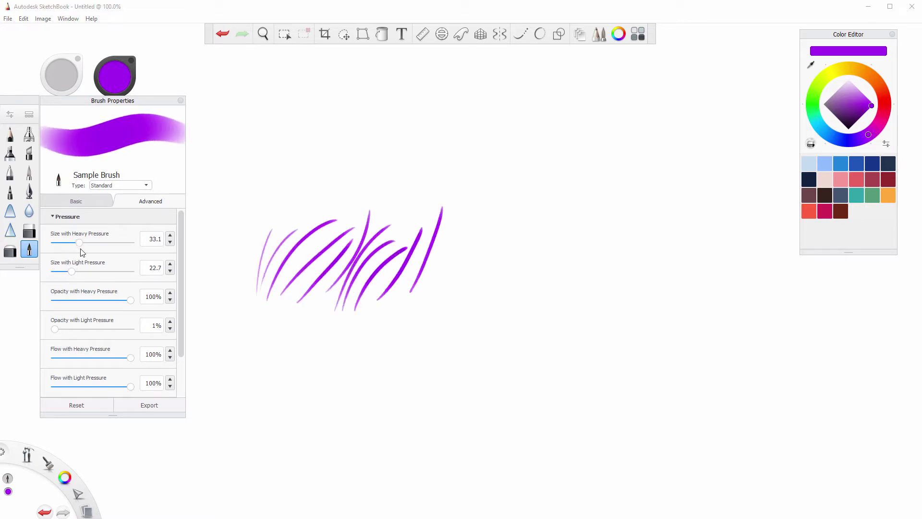
left_click_drag(130, 386, 54, 386)
left_click_drag(130, 358, 70, 358)
key("bracketright")
key("bracketright")
key("bracketright")
key("bracketright")
mouse_move(538, 201)
left_mouse_down()
mouse_move(545, 284)
mouse_move(603, 269)
mouse_move(620, 193)
mouse_move(624, 355)
left_mouse_up()
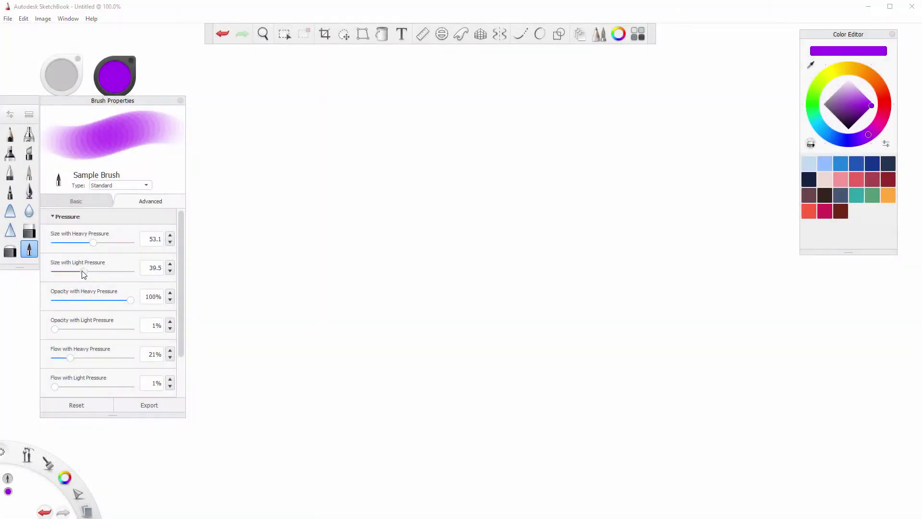
Set the pressure sizes to 5.4 heavy and 46.1 light with 61% heavy-pressure flow, and paint a long looping stroke.
mouse_move(84, 274)
left_mouse_down()
mouse_move(112, 272)
mouse_move(61, 247)
left_mouse_up()
left_click_drag(68, 362, 101, 358)
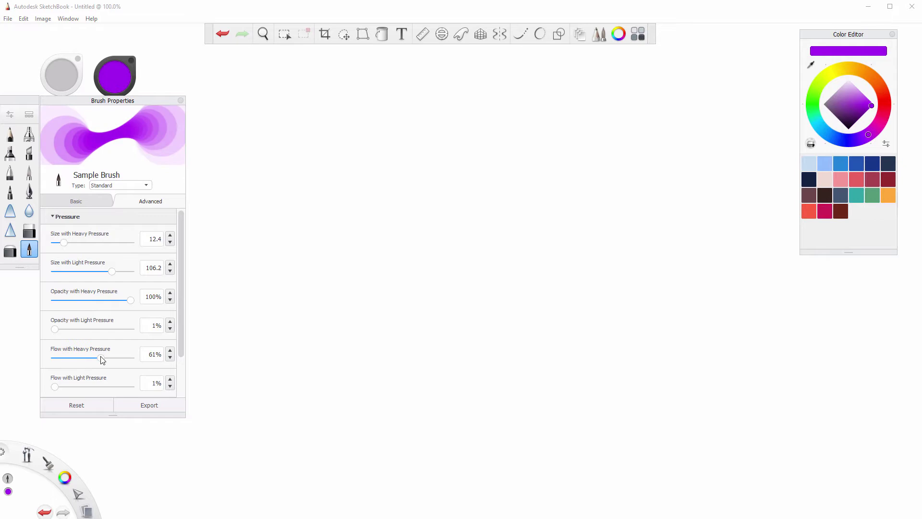
mouse_move(233, 278)
left_mouse_down()
mouse_move(271, 212)
mouse_move(327, 240)
mouse_move(399, 169)
mouse_move(428, 220)
mouse_move(500, 200)
mouse_move(548, 218)
mouse_move(609, 273)
mouse_move(627, 148)
mouse_move(666, 272)
mouse_move(369, 300)
left_mouse_up()
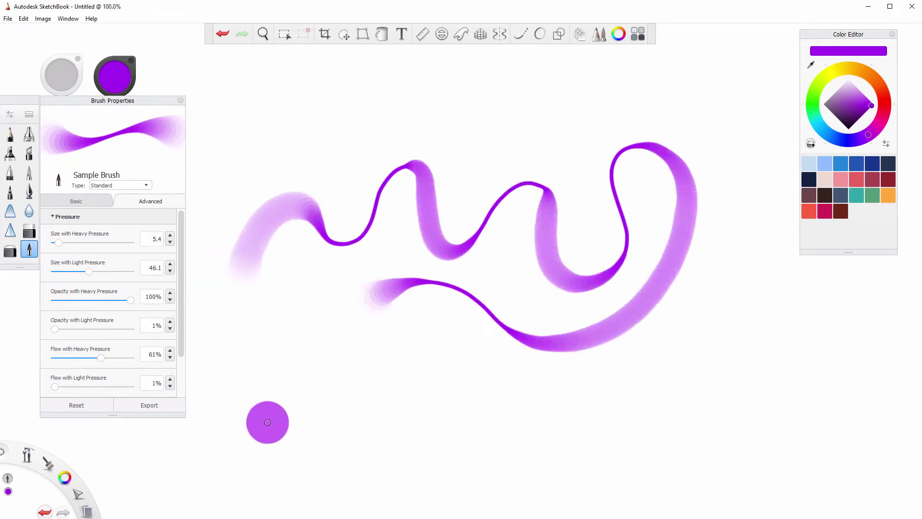
Paint a wide stroke around the loop with opacity 12% heavy and 61% light, sizes 40.8 and 19.5, and clear the canvas.
left_click_drag(55, 329, 101, 328)
left_click_drag(130, 300, 64, 300)
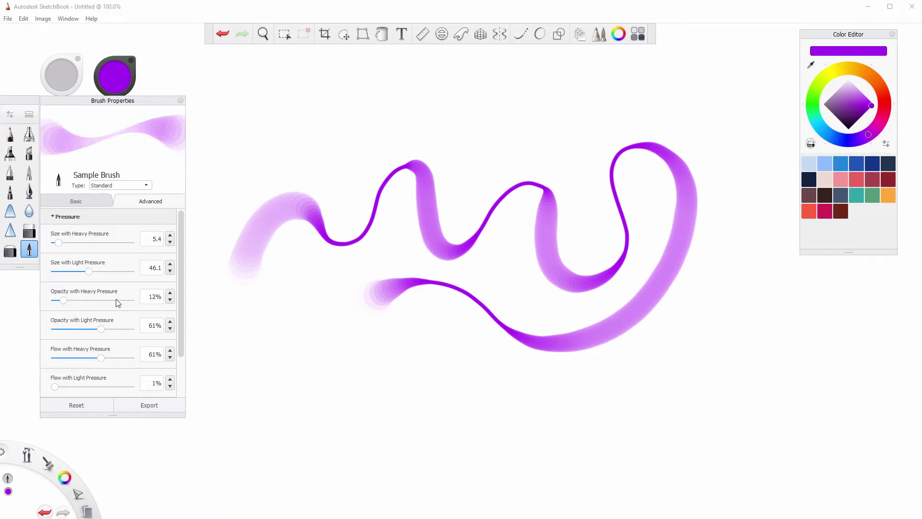
left_click_drag(89, 272, 69, 272)
left_click_drag(58, 242, 85, 243)
mouse_move(266, 368)
left_mouse_down()
mouse_move(354, 378)
mouse_move(590, 380)
mouse_move(664, 356)
mouse_move(712, 297)
mouse_move(720, 219)
mouse_move(691, 123)
mouse_move(594, 123)
mouse_move(268, 153)
left_mouse_up()
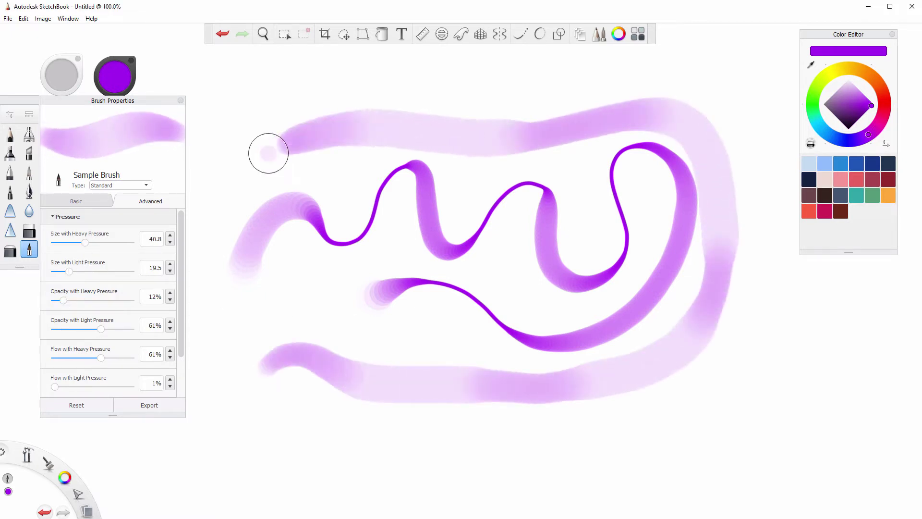
key("Delete")
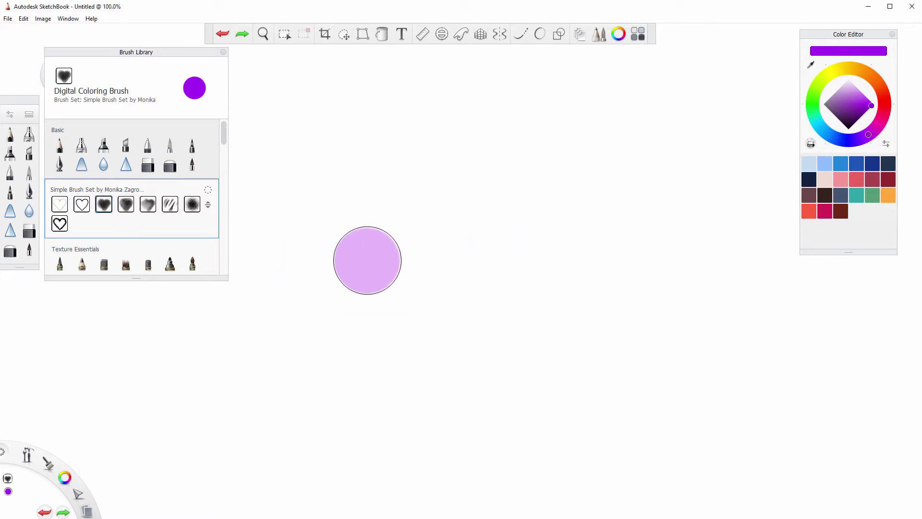
Paint a test stroke with the Digital Coloring Brush, and a wide translucent zigzag with the Sample Brush.
mouse_move(365, 185)
left_mouse_down()
mouse_move(326, 240)
mouse_move(401, 250)
mouse_move(418, 337)
mouse_move(480, 288)
mouse_move(442, 336)
mouse_move(481, 336)
mouse_move(480, 346)
mouse_move(538, 312)
mouse_move(552, 288)
mouse_move(466, 273)
mouse_move(428, 202)
mouse_move(346, 135)
mouse_move(492, 123)
left_mouse_up()
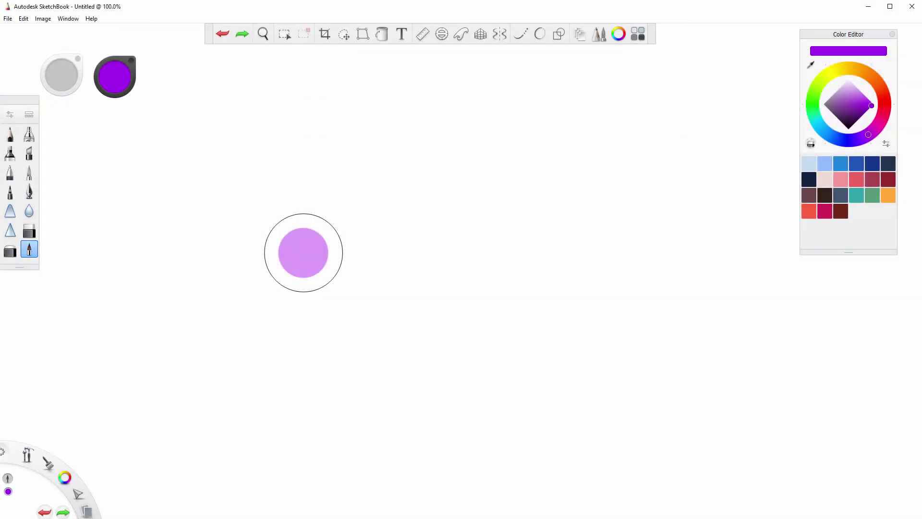
mouse_move(197, 192)
left_mouse_down()
mouse_move(255, 162)
mouse_move(232, 241)
mouse_move(295, 300)
mouse_move(334, 312)
mouse_move(336, 367)
left_mouse_up()
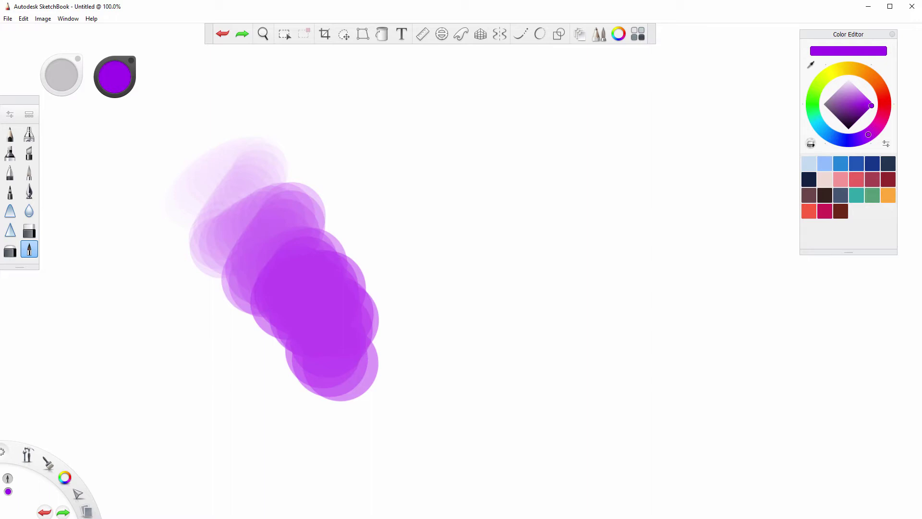
left_click(360, 366)
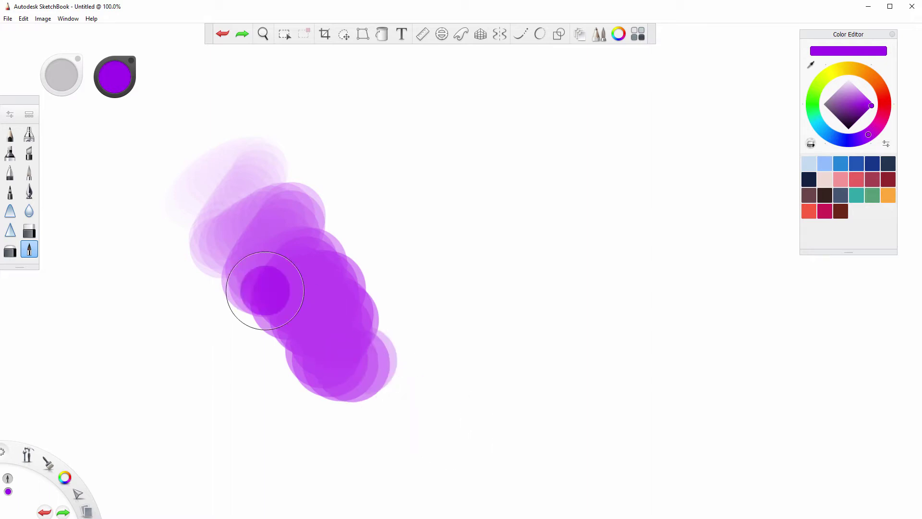
Open the Sample Brush's properties, collapse the Pressure settings, and expand the Nib settings.
left_click(10, 114)
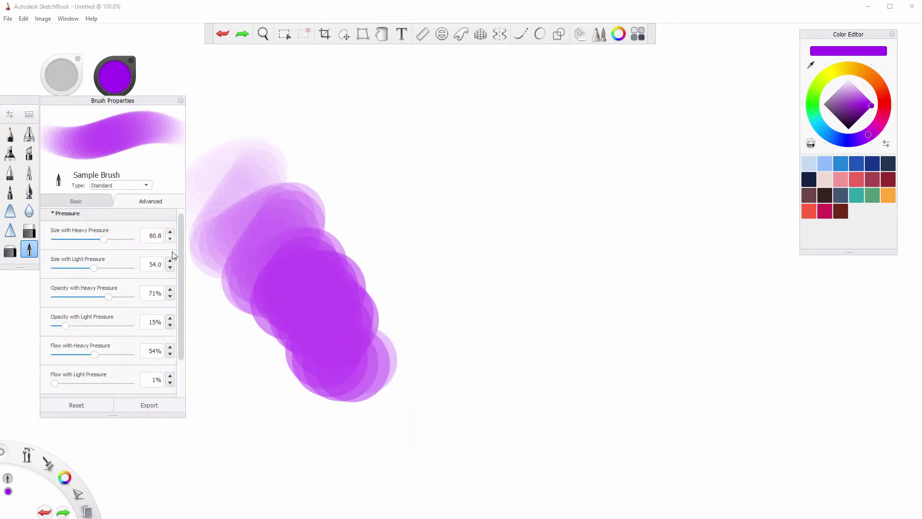
left_click(65, 214)
left_click(55, 247)
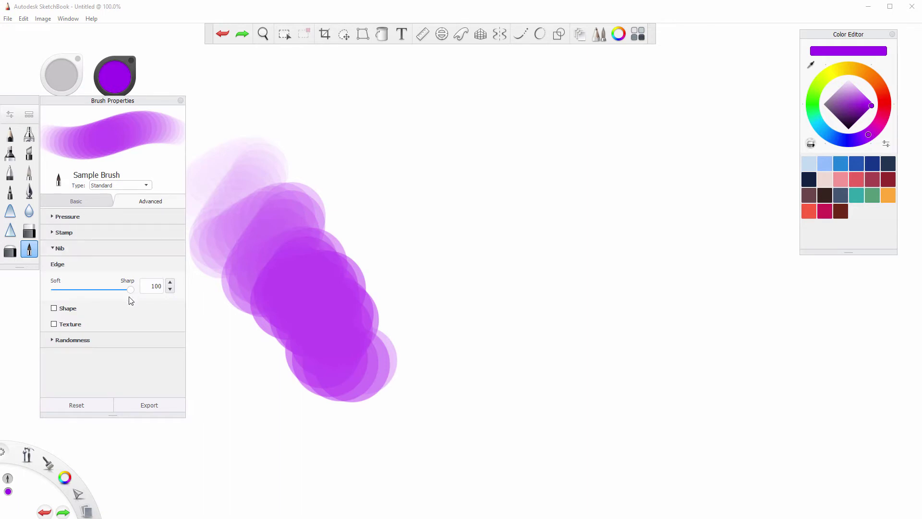
Soften the nib edge in two stages, painting a zigzag beside the existing one at each stage.
left_click_drag(118, 290, 120, 290)
mouse_move(399, 160)
left_mouse_down()
mouse_move(485, 332)
mouse_move(509, 403)
left_mouse_up()
left_click(330, 383)
left_click_drag(119, 290, 66, 291)
mouse_move(562, 166)
left_mouse_down()
mouse_move(591, 211)
mouse_move(690, 310)
mouse_move(672, 385)
left_mouse_up()
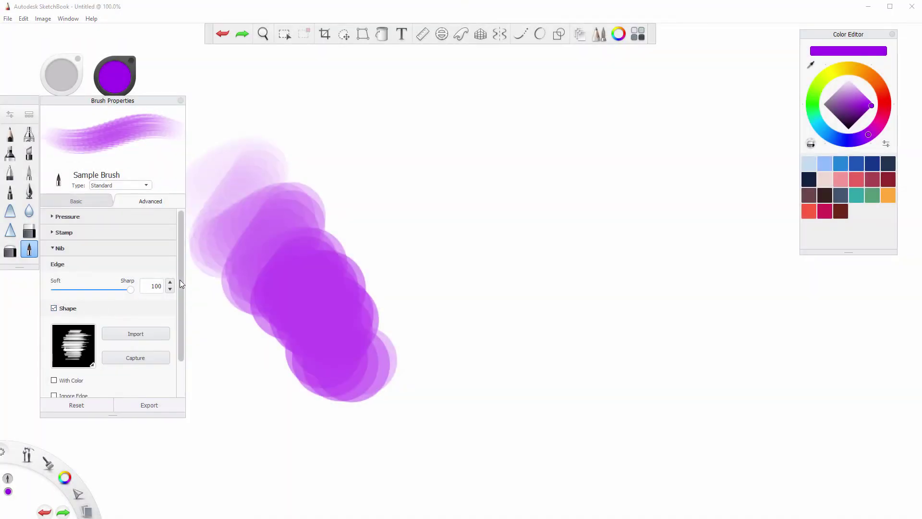
Paint a zigzag with the streaky horizontal-line nib shape, and undo it.
left_click_drag(181, 282, 179, 301)
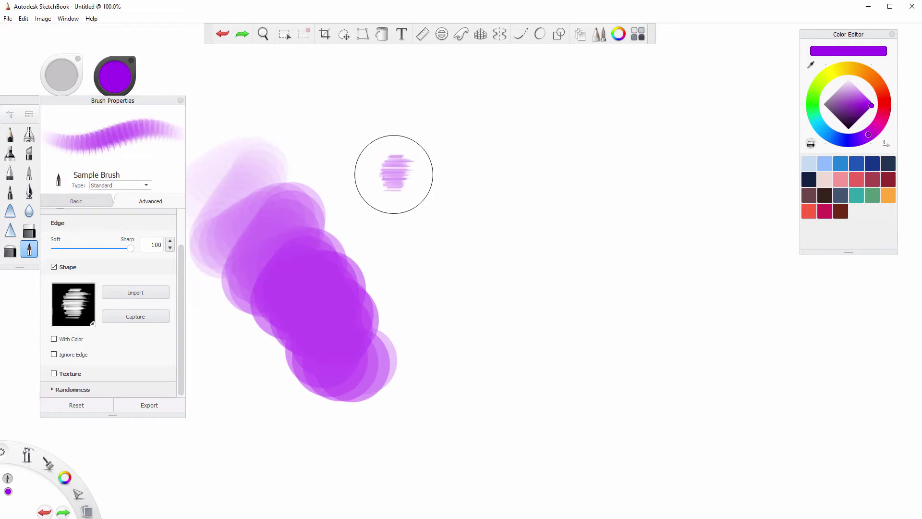
mouse_move(394, 171)
left_mouse_down()
mouse_move(417, 165)
mouse_move(427, 234)
mouse_move(446, 275)
mouse_move(555, 350)
left_mouse_up()
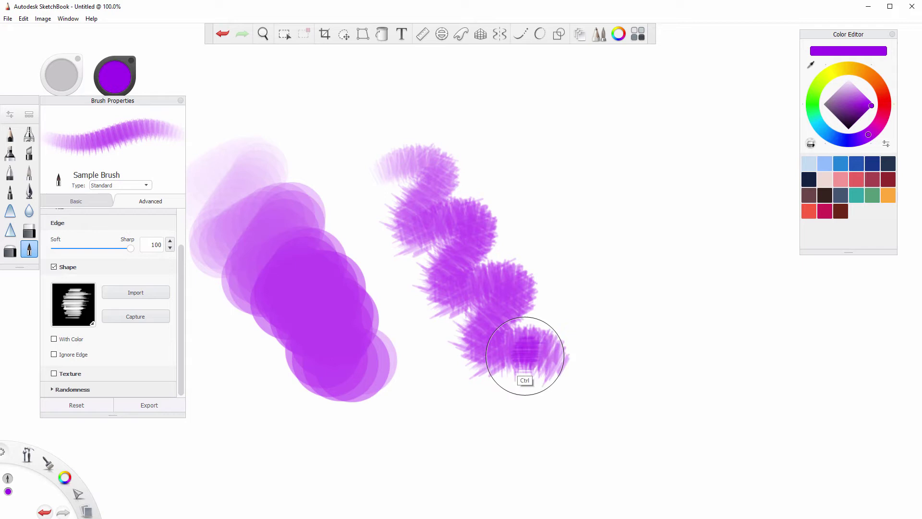
key("ctrl+z")
Change the nib shape to the speckled dot pattern and paint a zigzag beside the existing stroke.
left_click(92, 324)
left_click(116, 373)
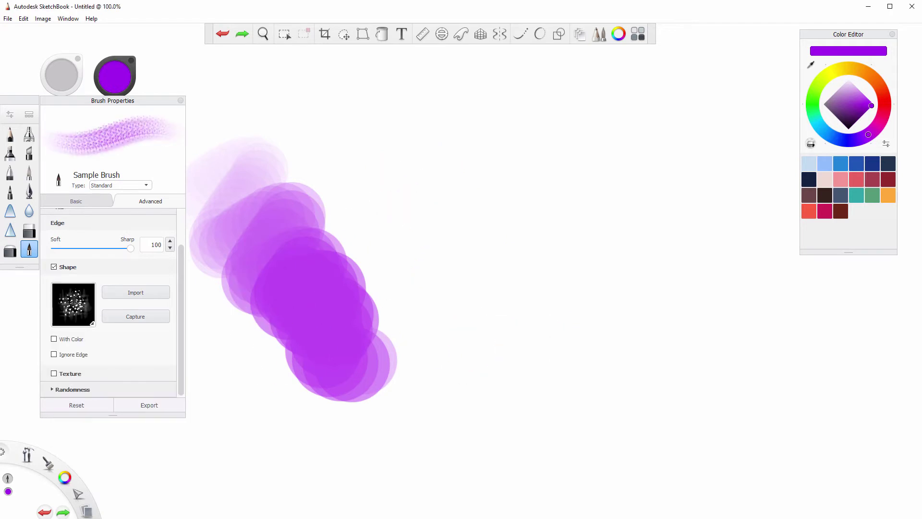
mouse_move(425, 197)
left_mouse_down()
mouse_move(493, 293)
mouse_move(523, 391)
left_mouse_up()
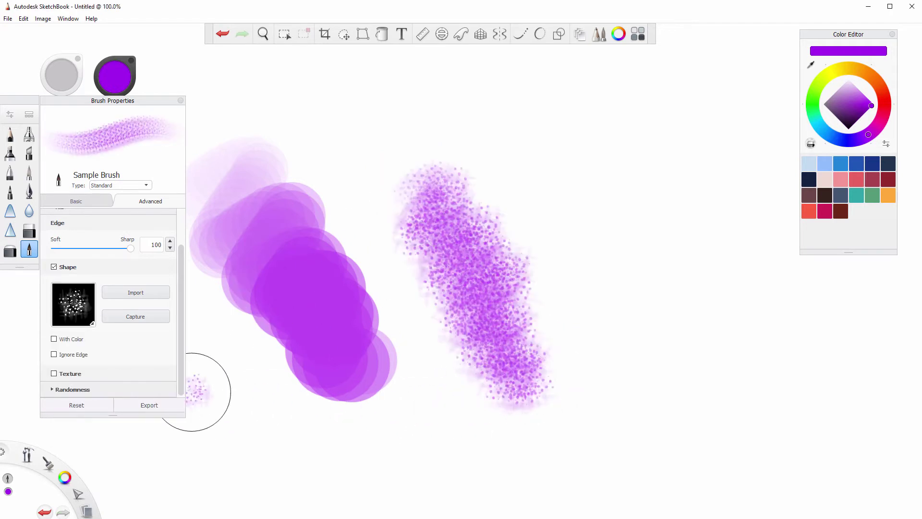
Undo the speckled zigzag, switch the nib shape to the rough bristle pattern, and paint a new zigzag in its place.
key("ctrl+z")
left_click(91, 323)
left_click(137, 395)
mouse_move(422, 187)
left_mouse_down()
mouse_move(471, 250)
mouse_move(514, 365)
left_mouse_up()
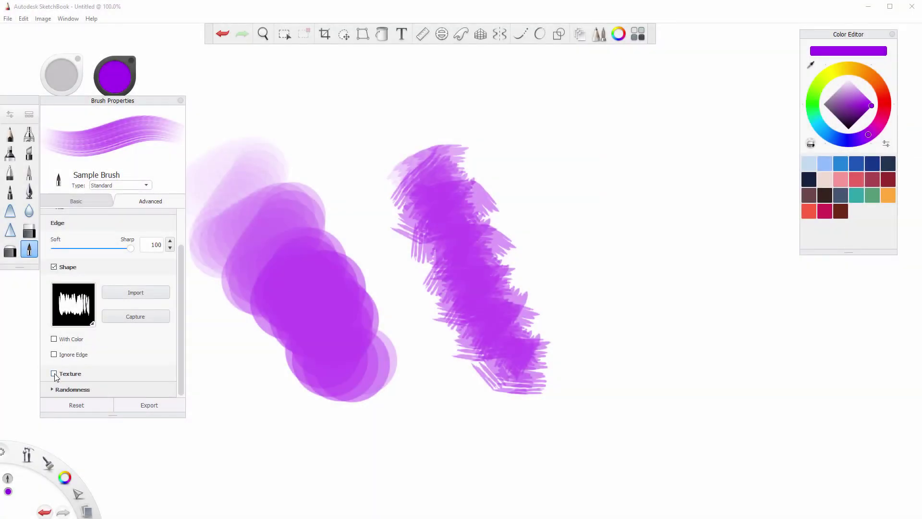
Enable the nib texture, paint a grainy zigzag beside the bristle stroke, and undo it.
left_click(54, 373)
scroll(177, 319, "down", 5)
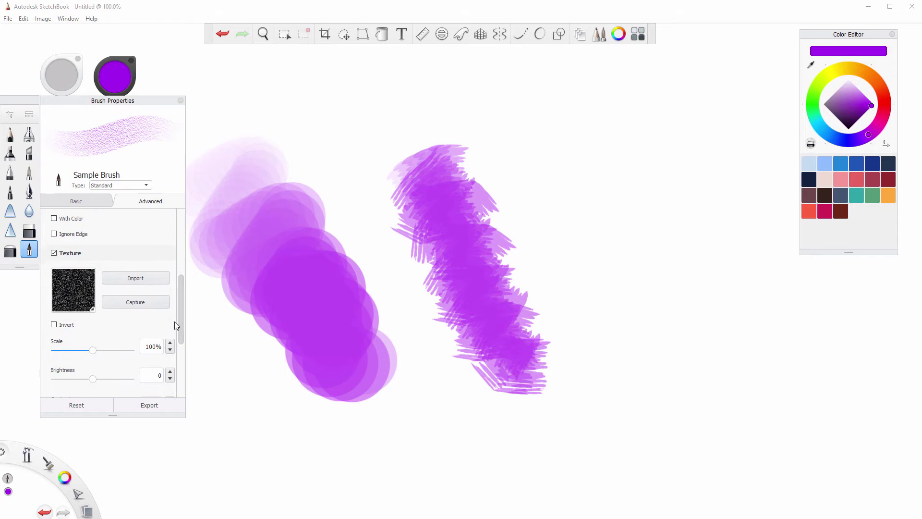
mouse_move(530, 210)
left_mouse_down()
mouse_move(560, 189)
mouse_move(632, 253)
mouse_move(627, 287)
mouse_move(651, 320)
mouse_move(657, 391)
left_mouse_up()
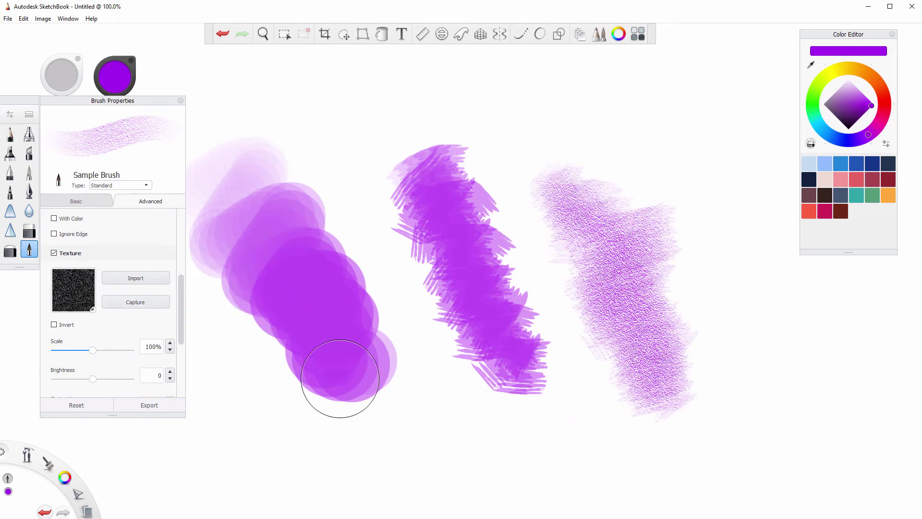
key("ctrl+z")
Change the nib texture to the dark horizontal-grain pattern and paint a zigzag beside the bristle stroke.
left_click(93, 311)
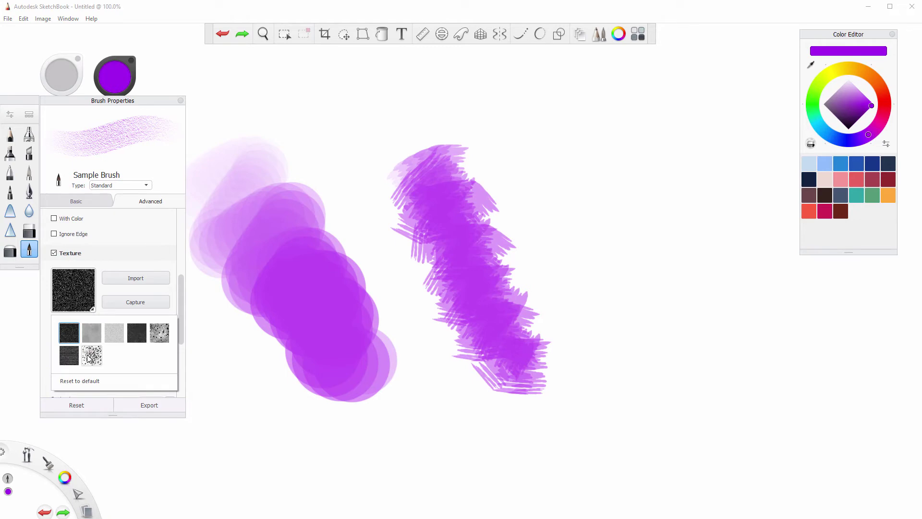
left_click(69, 355)
mouse_move(575, 159)
left_mouse_down()
mouse_move(614, 212)
mouse_move(639, 370)
left_mouse_up()
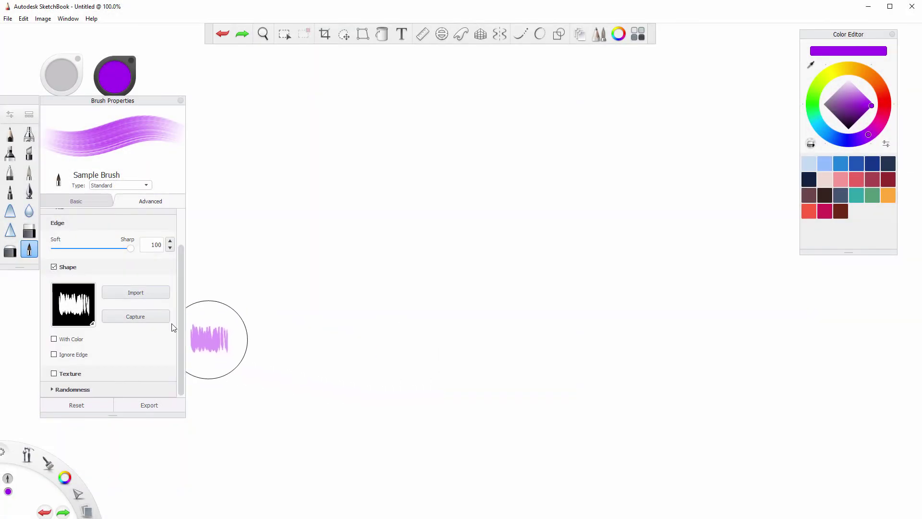
Collapse the Nib settings and expand the Randomness settings of the brush.
left_click_drag(180, 253, 180, 229)
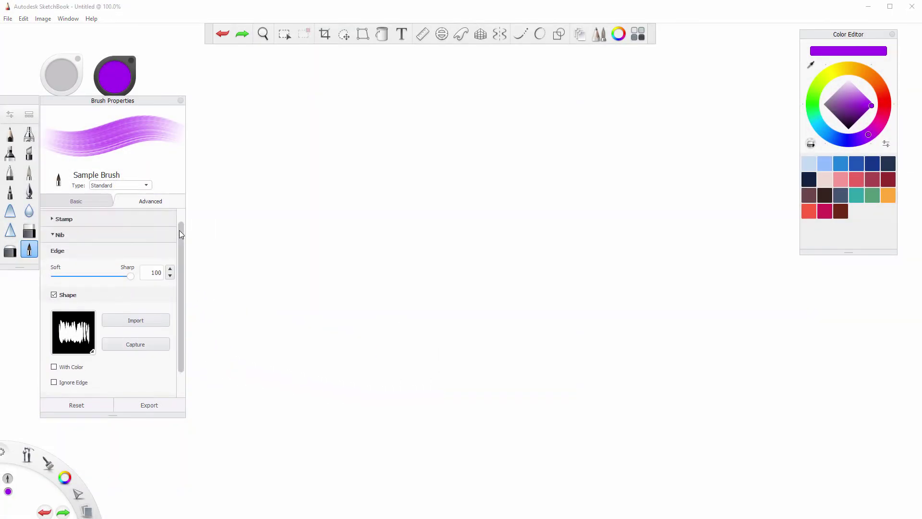
left_click(53, 236)
left_click(53, 265)
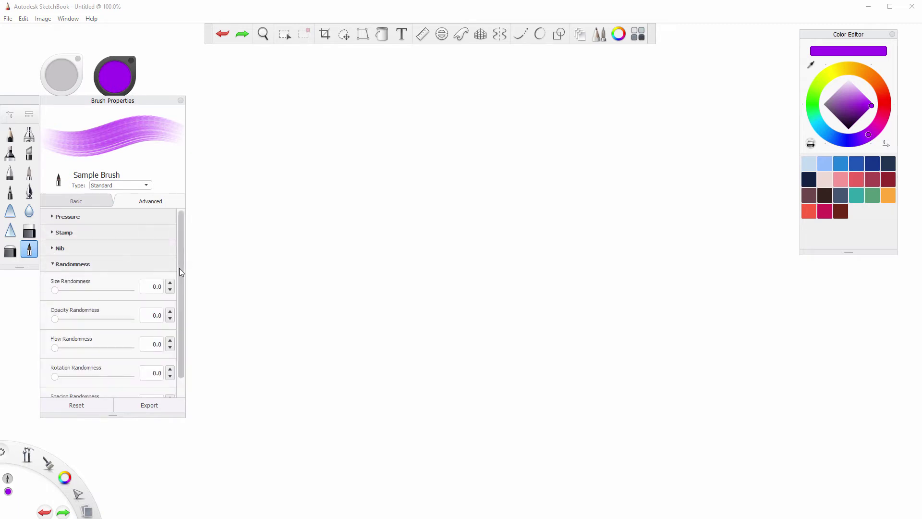
Set size randomness to 4.4 and opacity randomness to 2.5, and paint a diagonal test stroke.
scroll(181, 273, "down", 1)
mouse_move(55, 272)
left_mouse_down()
mouse_move(73, 276)
mouse_move(64, 300)
left_mouse_up()
left_click_drag(259, 217, 490, 357)
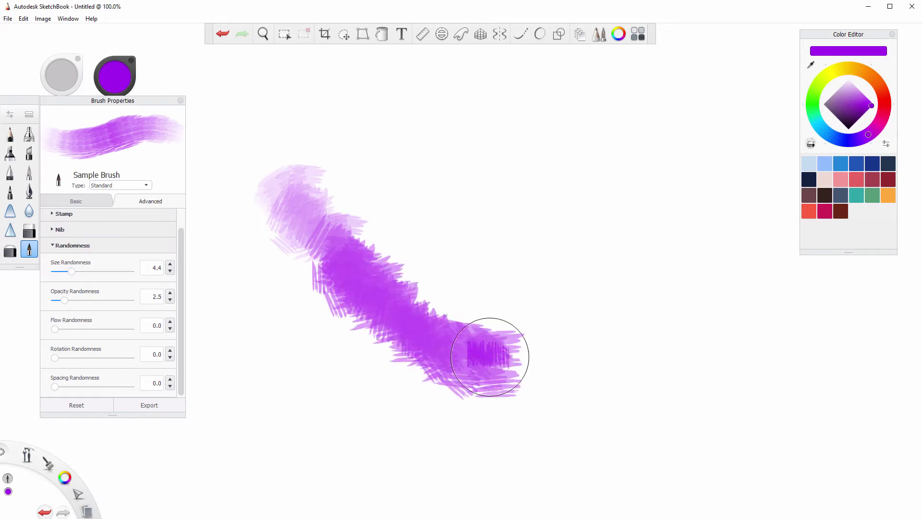
Set spacing randomness to 2.0 and rotation randomness to 28.5, painting a parallel diagonal stroke after each change.
left_click_drag(55, 386, 63, 387)
mouse_move(363, 136)
left_mouse_down()
mouse_move(427, 173)
mouse_move(625, 334)
left_mouse_up()
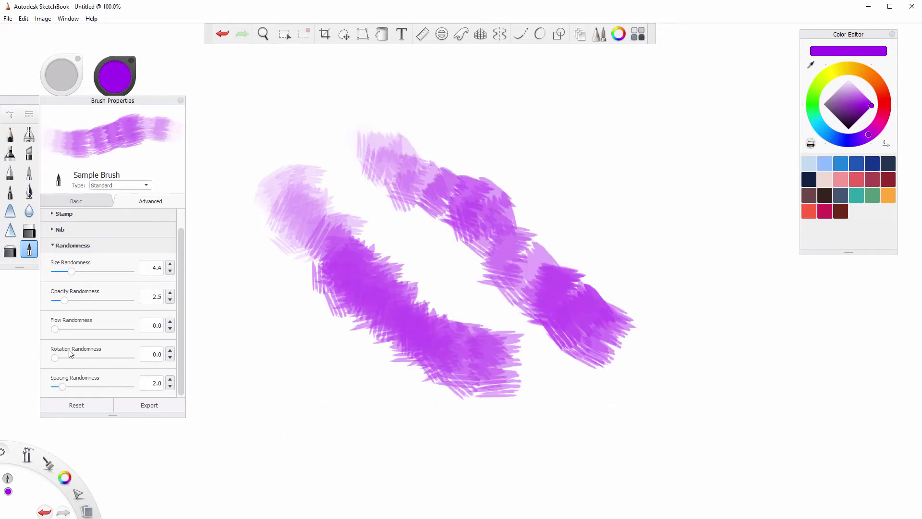
left_click_drag(55, 358, 67, 358)
mouse_move(480, 111)
left_mouse_down()
mouse_move(571, 178)
mouse_move(716, 331)
left_mouse_up()
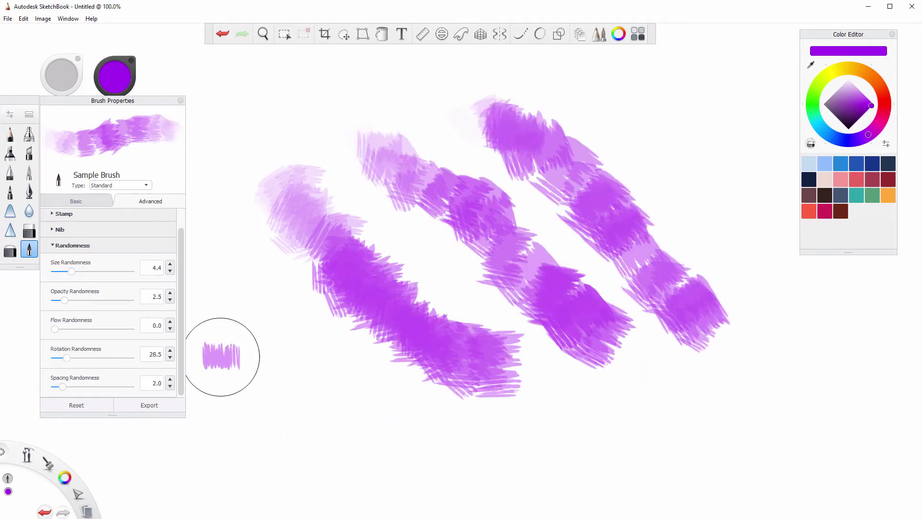
Raise the flow and size randomness and paint another diagonal stroke below the existing ones.
left_click_drag(55, 329, 66, 329)
left_click_drag(71, 271, 89, 271)
mouse_move(246, 310)
left_mouse_down()
mouse_move(298, 370)
mouse_move(452, 457)
mouse_move(548, 461)
left_mouse_up()
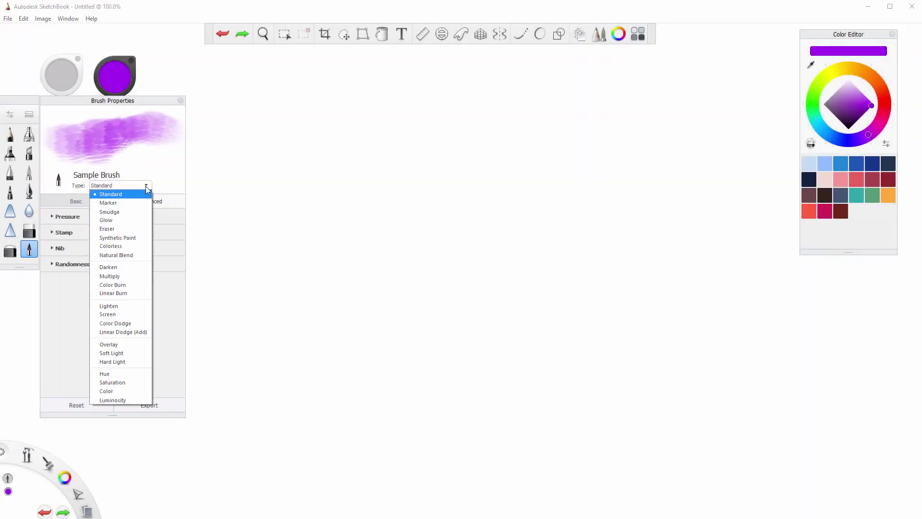
Change the brush type, set flow to 57% with lower blending, and paint a broad purple patch.
left_click(133, 192)
left_click(99, 200)
left_click_drag(124, 284, 78, 285)
left_click_drag(93, 255, 97, 255)
mouse_move(283, 185)
left_mouse_down()
mouse_move(466, 365)
mouse_move(446, 389)
left_mouse_up()
mouse_move(399, 327)
left_mouse_down()
mouse_move(504, 235)
mouse_move(471, 317)
mouse_move(456, 192)
mouse_move(326, 297)
left_mouse_up()
Paint light blue and teal into the purple patch to mix the colors.
left_click(824, 163)
left_click_drag(447, 269, 432, 168)
left_click(856, 195)
mouse_move(476, 202)
left_mouse_down()
mouse_move(457, 322)
mouse_move(422, 158)
mouse_move(543, 302)
left_mouse_up()
left_click(612, 251)
Set the brush type to Natural Blend, test a magenta stroke on the color patch, and undo it.
left_click(140, 185)
left_click(115, 336)
left_click(825, 211)
mouse_move(414, 357)
left_mouse_down()
mouse_move(346, 312)
mouse_move(403, 269)
left_mouse_up()
key("ctrl+z")
Set persistence to 15%, dilution to 33%, and blending to 73%, painting magenta strokes over the color patch.
mouse_move(96, 313)
left_mouse_down()
mouse_move(78, 313)
mouse_move(80, 342)
left_mouse_up()
mouse_move(351, 331)
left_mouse_down()
mouse_move(332, 269)
mouse_move(432, 370)
left_mouse_up()
mouse_move(327, 274)
left_mouse_down()
mouse_move(279, 202)
mouse_move(455, 379)
left_mouse_up()
left_click_drag(96, 285, 79, 284)
left_click_drag(422, 274, 451, 300)
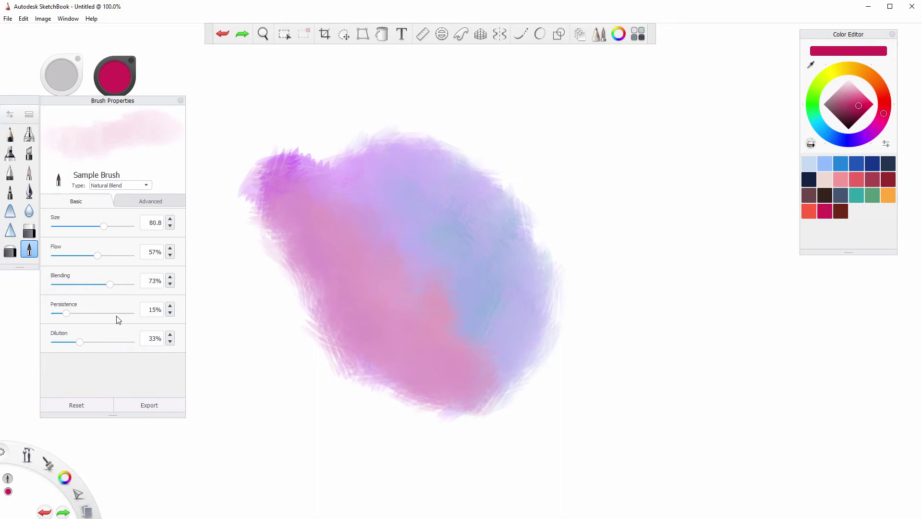
Set dilution to 47% and flow to 30%, testing each with a stroke, and soften the patch's magenta side.
left_click_drag(80, 342, 91, 342)
left_click_drag(459, 355, 490, 288)
left_click_drag(98, 255, 77, 256)
mouse_move(447, 336)
left_mouse_down()
mouse_move(474, 231)
mouse_move(450, 310)
left_mouse_up()
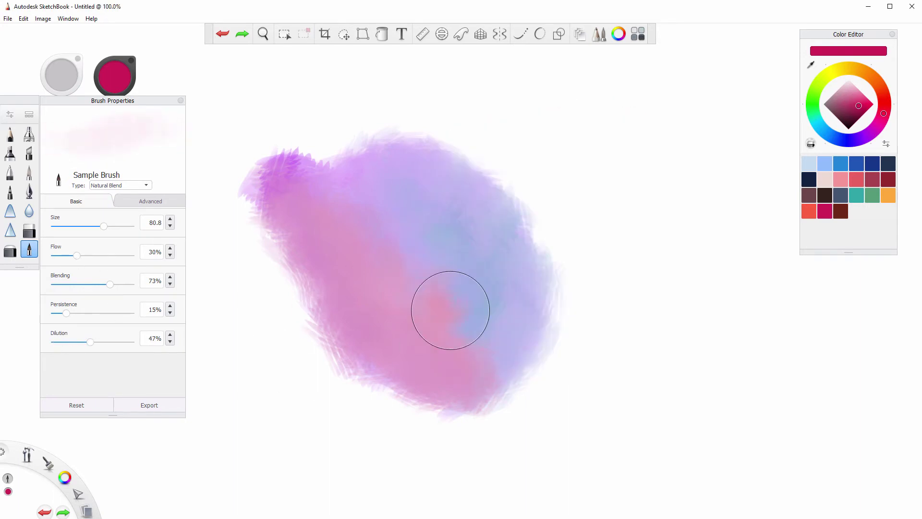
key("ctrl+z")
left_click_drag(350, 312, 307, 202)
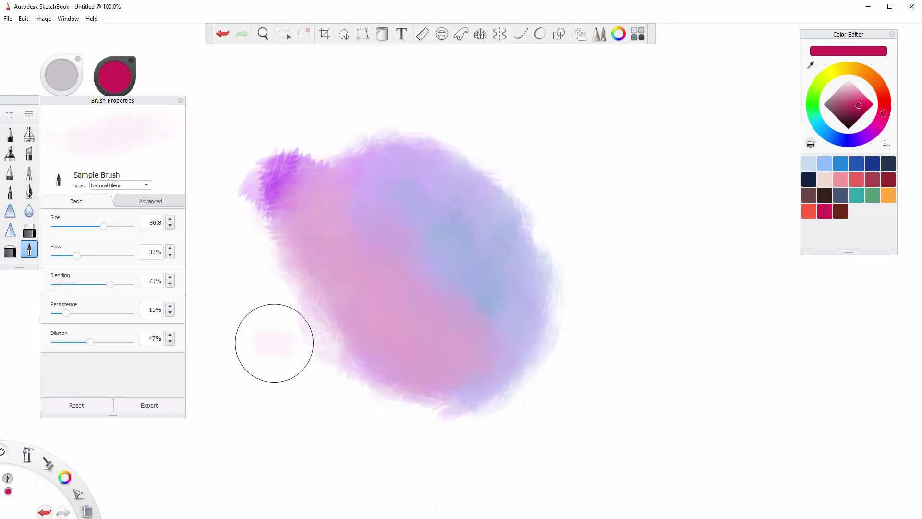
Change the brush type and paint a diagonal stroke across the canvas.
left_click(140, 186)
left_click(122, 259)
mouse_move(339, 140)
left_mouse_down()
mouse_move(387, 236)
mouse_move(470, 370)
mouse_move(355, 168)
mouse_move(480, 368)
left_mouse_up()
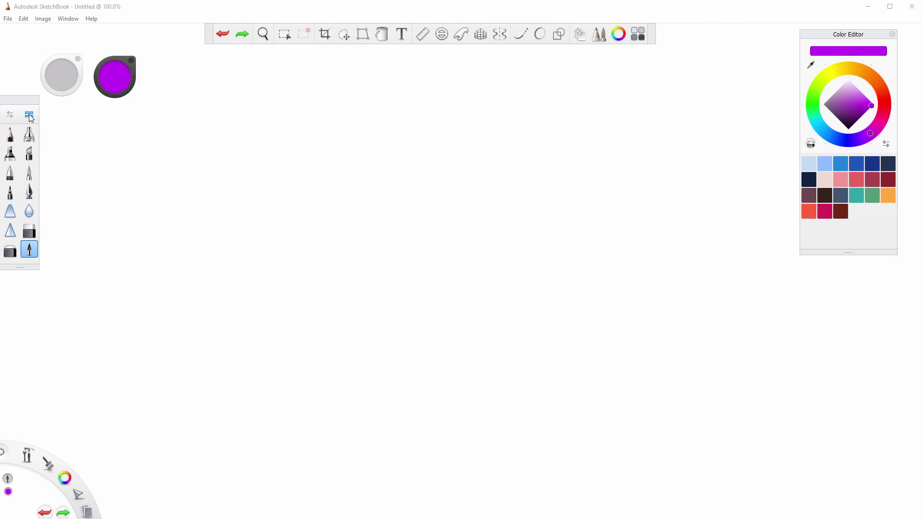
Open the Brush Library and draw a cat's head in black line art, starting with the Sketching Brush.
left_click(29, 115)
mouse_move(223, 134)
left_mouse_down()
mouse_move(230, 269)
mouse_move(226, 131)
left_mouse_up()
left_click_drag(227, 131, 227, 128)
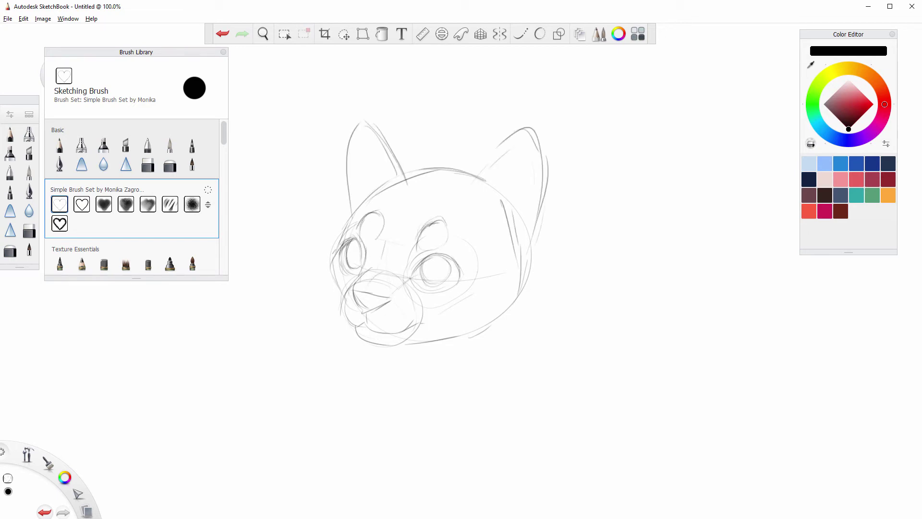
left_click_drag(347, 276, 377, 287)
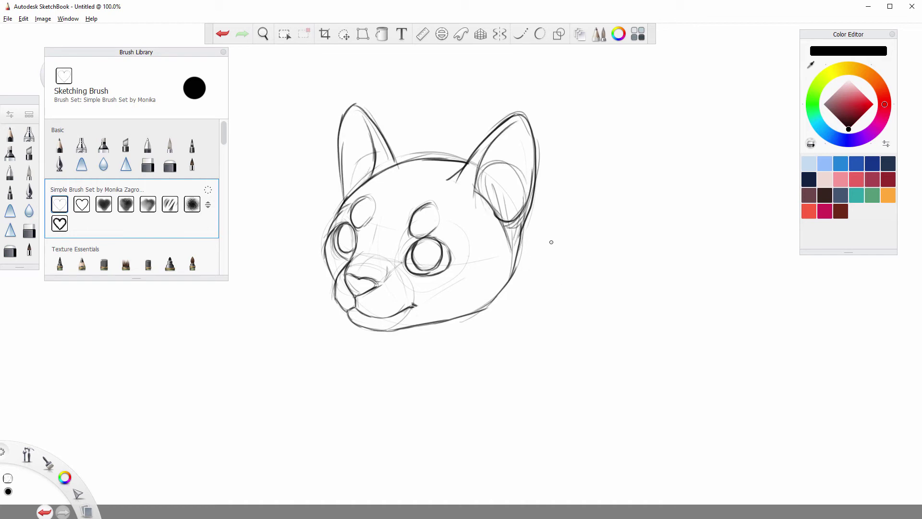
Shade the cat's head and inner ears grey with an enlarged Digital Coloring Brush in black.
left_click(103, 204)
key("bracketright")
mouse_move(384, 192)
left_mouse_down()
mouse_move(461, 293)
mouse_move(490, 216)
mouse_move(390, 274)
mouse_move(403, 243)
left_mouse_up()
key("bracketright")
key("bracketleft")
left_click_drag(514, 137, 499, 204)
left_click_drag(357, 125, 363, 175)
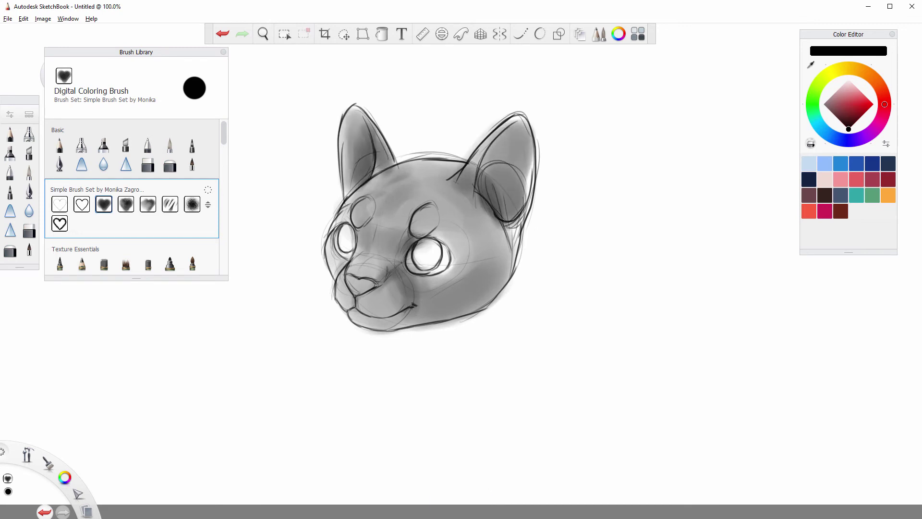
Darken both of the cat's eyes with a smaller black brush.
key("bracketleft")
left_click_drag(426, 246, 427, 259)
left_click_drag(347, 230, 348, 246)
Deepen the grey shading across the cat's forehead, cheek, and chin.
mouse_move(425, 247)
left_mouse_down()
mouse_move(429, 260)
mouse_move(495, 221)
left_mouse_up()
key("bracketright")
key("bracketleft")
mouse_move(432, 182)
left_mouse_down()
mouse_move(385, 289)
mouse_move(500, 264)
mouse_move(393, 321)
left_mouse_up()
Intensify the black of the cat's larger eye and color the nose pink.
key("bracketright")
key("bracketleft")
key("bracketleft")
left_click_drag(425, 245, 430, 264)
left_click(841, 179)
left_click_drag(353, 282, 369, 287)
Paint the cat's brow spots and inner ears pale pink.
left_click(825, 180)
left_click_drag(430, 211, 420, 228)
left_click_drag(368, 207, 360, 220)
key("bracketright")
left_click_drag(514, 134, 500, 204)
left_click_drag(357, 122, 360, 183)
left_click_drag(516, 161, 509, 204)
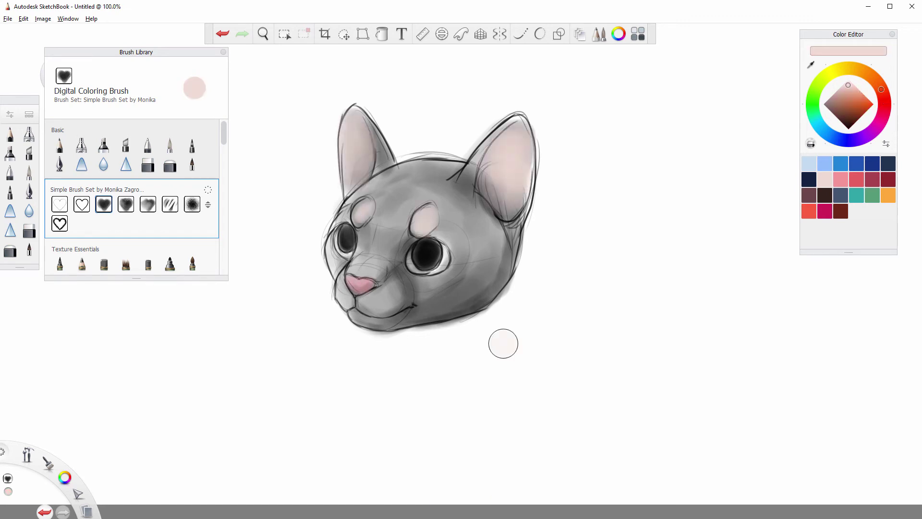
Lighten the cat's forehead and brow area with pale pink strokes, varying the brush size.
key("bracketright")
left_click_drag(403, 202, 394, 223)
left_click_drag(441, 175, 403, 197)
key("bracketleft")
mouse_move(490, 250)
left_mouse_down()
mouse_move(427, 281)
mouse_move(374, 207)
left_mouse_up()
key("bracketright")
left_click_drag(447, 176, 372, 214)
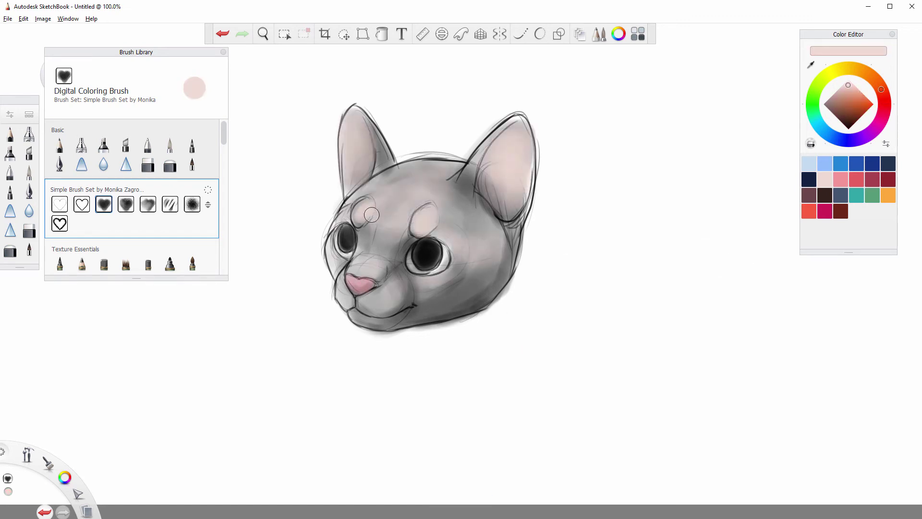
Add pale pink highlights to the cat's cheek and to the forehead beside the far ear using a larger brush.
key("bracketright")
left_click_drag(499, 228, 495, 257)
left_click_drag(384, 173, 353, 207)
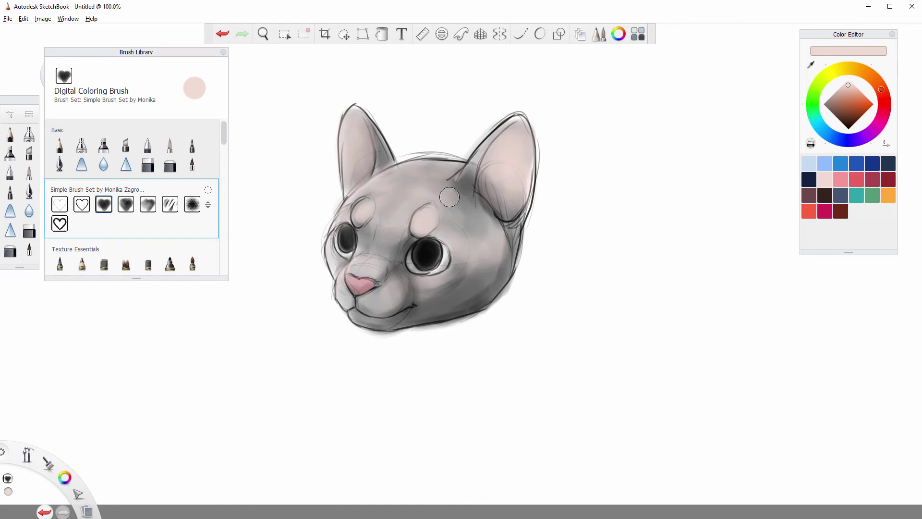
Pick a near-white color, highlight the cat's muzzle, and reduce the brush size.
left_click(846, 82)
mouse_move(379, 295)
left_mouse_down()
mouse_move(401, 301)
mouse_move(367, 307)
left_mouse_up()
key("bracketleft")
key("bracketleft")
key("bracketleft")
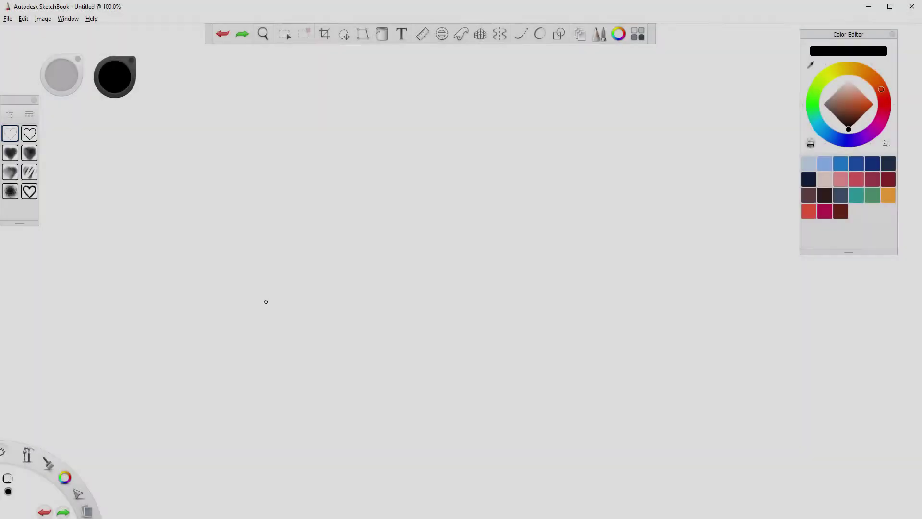
Sketch a left-pointing block arrow on the empty canvas and ink its outline in black.
left_click_drag(263, 300, 374, 297)
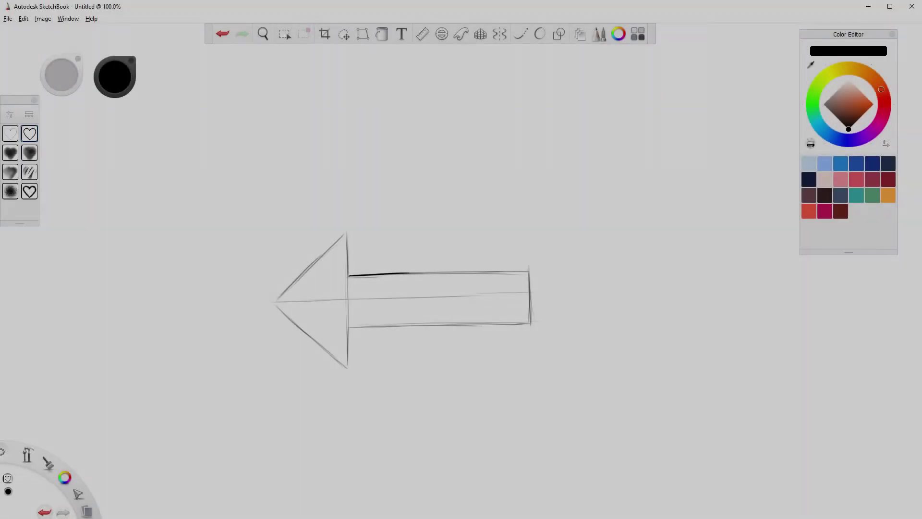
left_click_drag(350, 275, 500, 271)
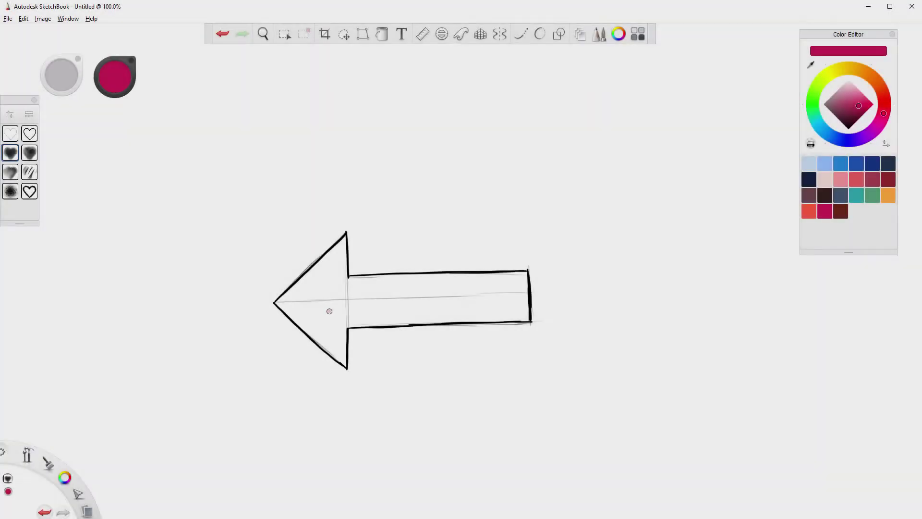
Color the arrow magenta with the Digital Coloring Brush and the end of its shaft orange, adjusting the brush size.
mouse_move(330, 310)
left_mouse_down()
mouse_move(319, 278)
mouse_move(312, 336)
mouse_move(517, 312)
mouse_move(517, 288)
mouse_move(317, 326)
mouse_move(514, 293)
mouse_move(298, 309)
mouse_move(342, 245)
mouse_move(447, 283)
mouse_move(529, 296)
mouse_move(408, 305)
mouse_move(494, 286)
mouse_move(518, 302)
mouse_move(463, 281)
left_mouse_up()
key("bracketleft")
key("bracketleft")
left_click(888, 195)
key("bracketright")
key("bracketright")
key("bracketleft")
key("bracketleft")
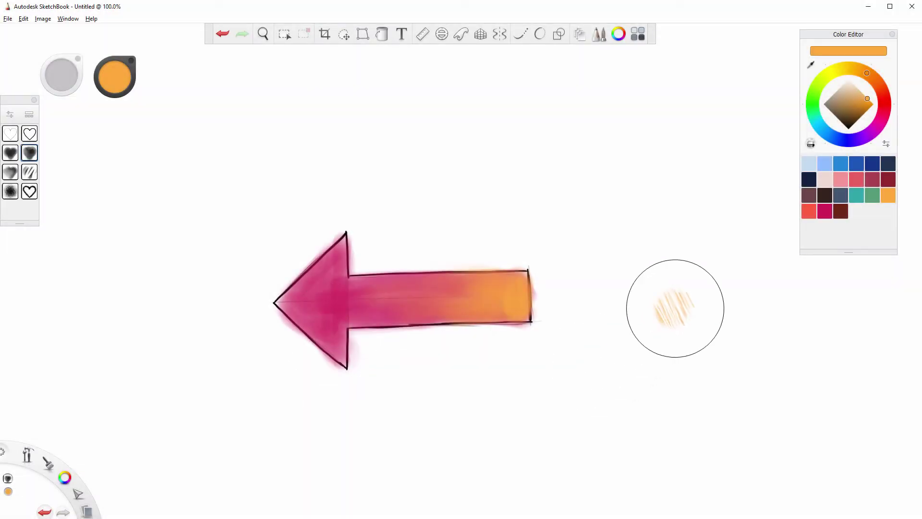
Paint light blue over the arrowhead and adjoining shaft with the blending paint brush.
key("[")
mouse_move(308, 310)
left_mouse_down()
mouse_move(303, 288)
mouse_move(332, 269)
mouse_move(409, 298)
mouse_move(345, 336)
mouse_move(397, 295)
mouse_move(391, 284)
mouse_move(300, 307)
left_mouse_up()
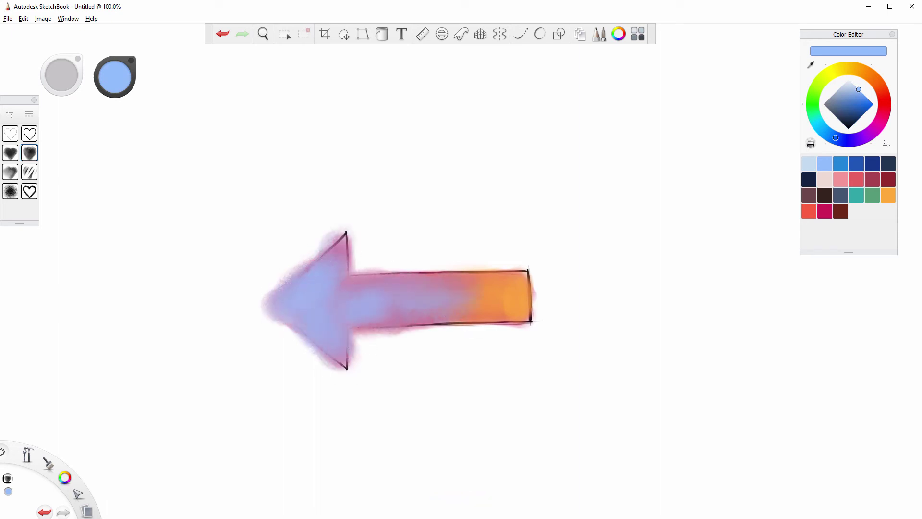
left_click_drag(392, 284, 379, 293)
key("[")
mouse_move(343, 264)
left_mouse_down()
mouse_move(341, 245)
mouse_move(344, 358)
left_mouse_up()
Blend sampled orange along the arrow's shaft and paint dark blue over it.
left_click(495, 298, "alt")
mouse_move(488, 298)
left_mouse_down()
mouse_move(435, 308)
mouse_move(394, 301)
mouse_move(490, 305)
mouse_move(512, 284)
mouse_move(499, 308)
mouse_move(447, 322)
left_mouse_up()
left_click(857, 164)
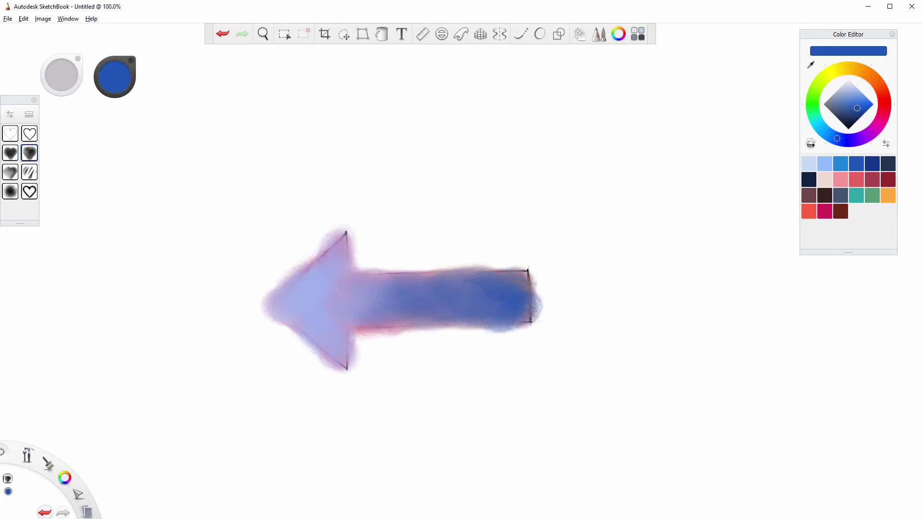
left_click_drag(341, 307, 445, 281)
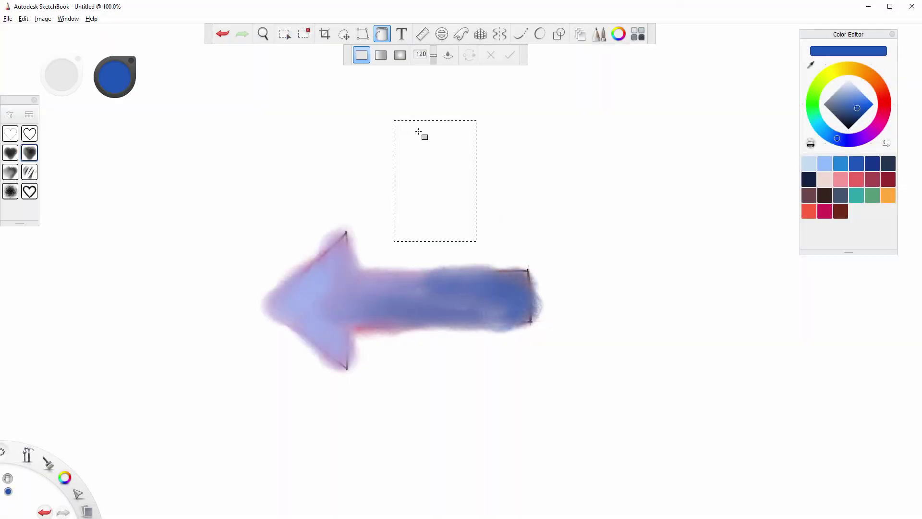
Fill the rectangular selection above the arrow dark blue and an adjoining rectangle light blue.
left_click(467, 232)
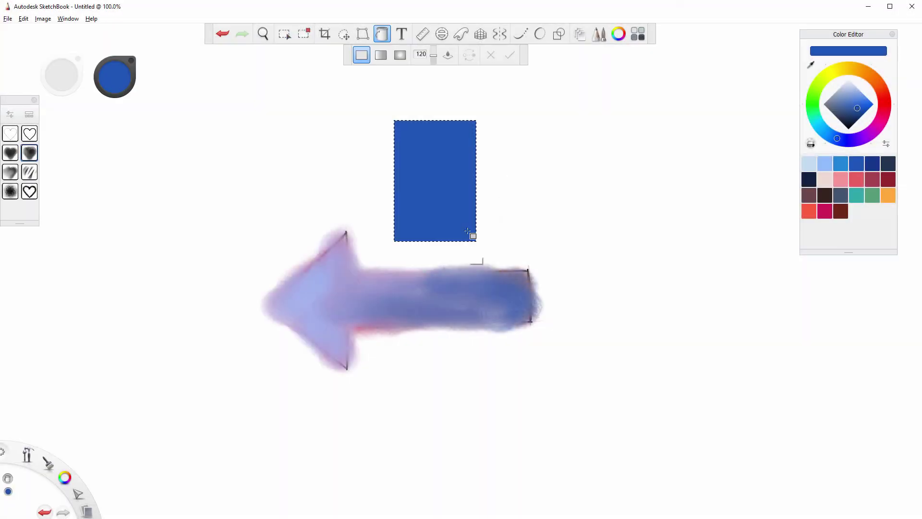
left_click_drag(474, 240, 566, 119)
left_click(526, 187)
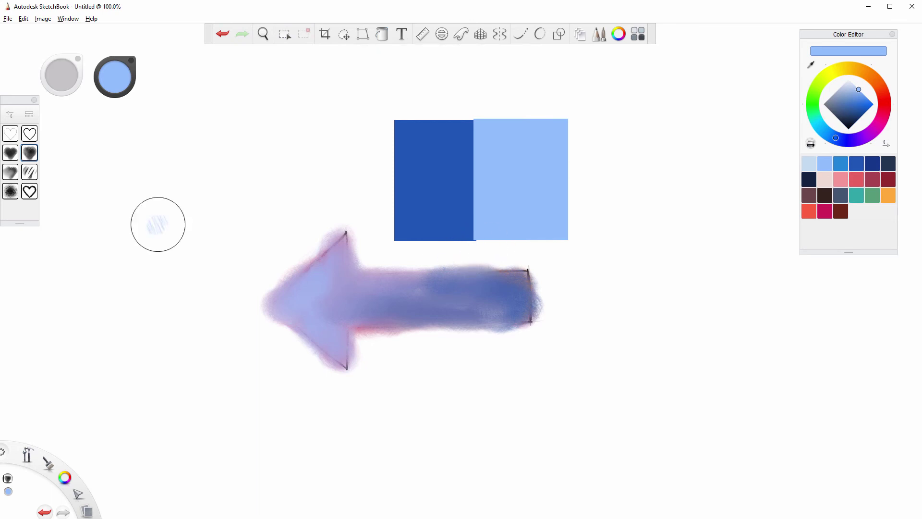
Smudge the seam and outer edges of the two blue rectangles with the blending brush.
left_click(10, 172)
mouse_move(476, 211)
left_mouse_down()
mouse_move(469, 159)
mouse_move(473, 224)
mouse_move(476, 130)
mouse_move(569, 127)
mouse_move(567, 226)
mouse_move(500, 241)
mouse_move(504, 250)
left_mouse_up()
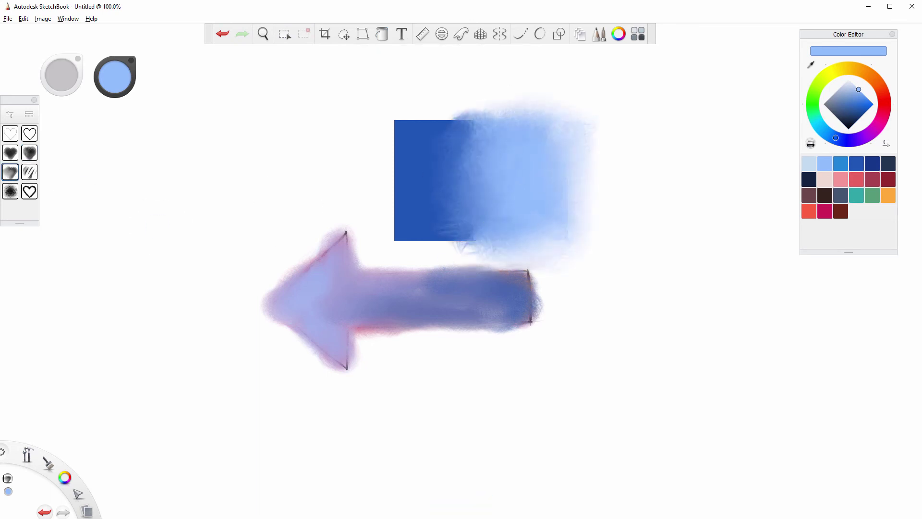
mouse_move(511, 157)
left_mouse_down()
mouse_move(462, 243)
mouse_move(500, 120)
mouse_move(411, 228)
mouse_move(450, 112)
mouse_move(395, 144)
mouse_move(418, 216)
mouse_move(437, 112)
mouse_move(430, 233)
left_mouse_up()
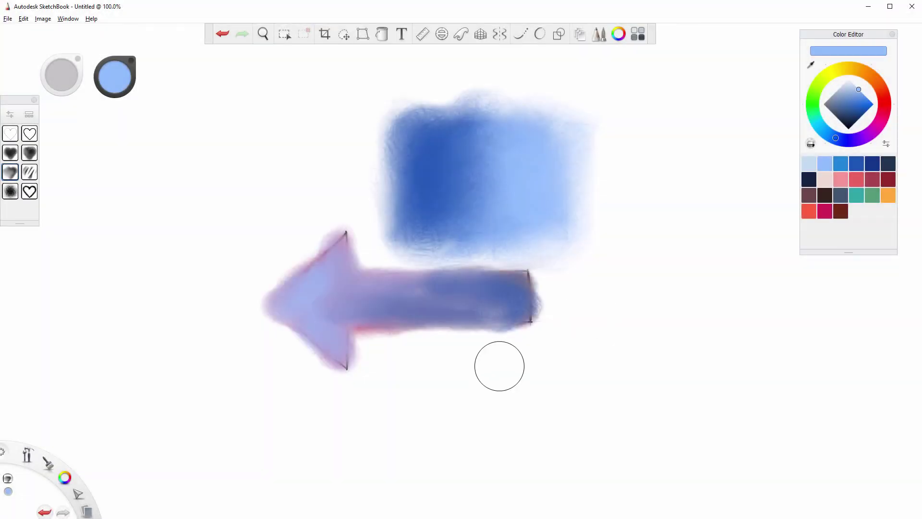
Erase three diagonal stripes through the blue rectangles and remove the end of the arrow's shaft.
left_click(31, 173)
left_click_drag(398, 127, 470, 247)
left_click_drag(412, 103, 510, 247)
left_click_drag(451, 104, 552, 249)
mouse_move(392, 344)
left_mouse_down()
mouse_move(447, 298)
mouse_move(518, 298)
left_mouse_up()
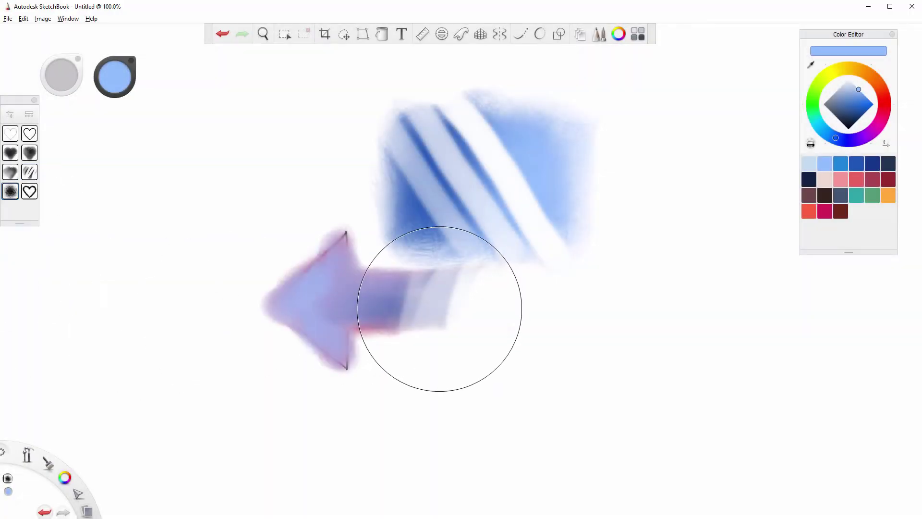
Spray light blue and dark blue speckles over the erased area and the rectangles with the large speckled brush.
mouse_move(438, 309)
left_mouse_down()
mouse_move(499, 327)
mouse_move(488, 237)
mouse_move(523, 240)
left_mouse_up()
left_click(873, 163)
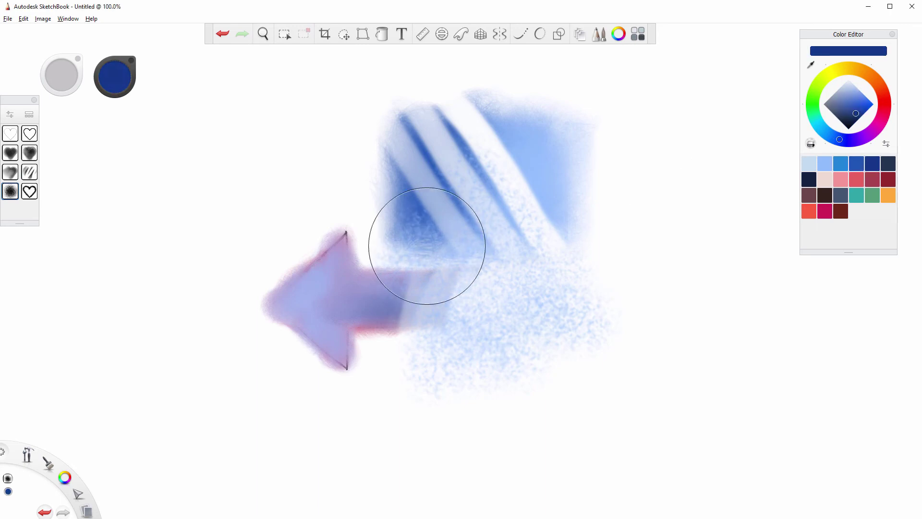
mouse_move(426, 247)
left_mouse_down()
mouse_move(432, 182)
mouse_move(394, 288)
mouse_move(308, 308)
mouse_move(518, 192)
mouse_move(520, 115)
mouse_move(422, 269)
mouse_move(529, 230)
left_mouse_up()
mouse_move(464, 254)
left_mouse_down()
mouse_move(483, 265)
mouse_move(457, 288)
mouse_move(499, 266)
mouse_move(485, 247)
left_mouse_up()
Spray near-black navy speckles over the rectangles and the area beside the arrow.
left_click(810, 179)
mouse_move(459, 173)
left_mouse_down()
mouse_move(521, 255)
mouse_move(449, 312)
mouse_move(511, 303)
mouse_move(510, 213)
left_mouse_up()
mouse_move(509, 269)
left_mouse_down()
mouse_move(433, 293)
mouse_move(456, 185)
mouse_move(565, 176)
left_mouse_up()
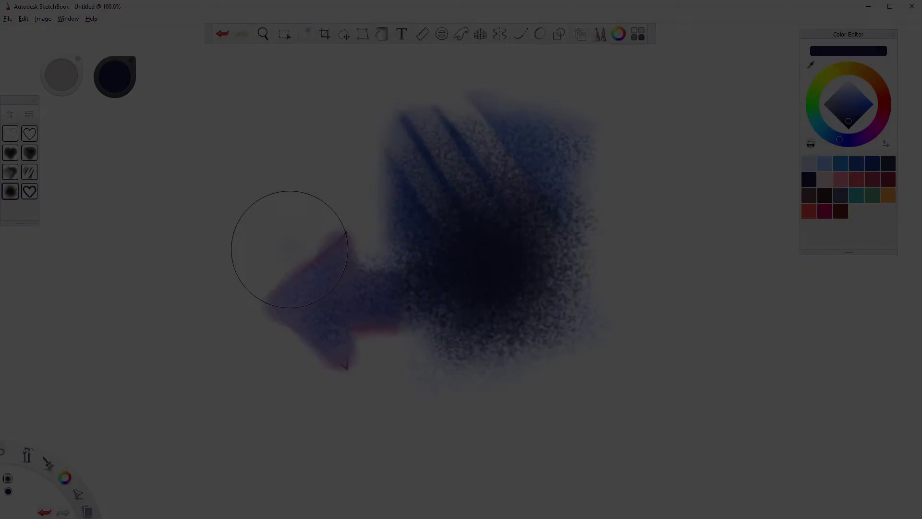
Draw curved semi-opaque navy strokes above and across the arrow with the small round-edged brush.
mouse_move(273, 251)
left_mouse_down()
mouse_move(321, 171)
mouse_move(351, 154)
left_mouse_up()
mouse_move(283, 288)
left_mouse_down()
mouse_move(365, 172)
mouse_move(308, 314)
left_mouse_up()
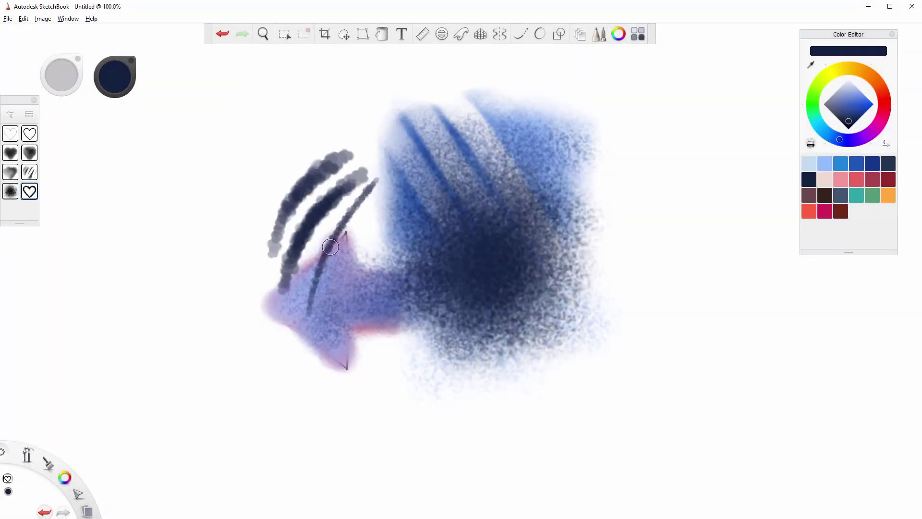
left_click_drag(356, 240, 358, 303)
Pick a near-black blue and dab clusters of dark spots across the upper and left areas of the blue rectangles.
left_click(850, 127)
mouse_move(423, 142)
left_mouse_down()
mouse_move(452, 150)
mouse_move(447, 167)
left_mouse_up()
left_click_drag(490, 164, 468, 187)
left_click_drag(506, 177, 495, 192)
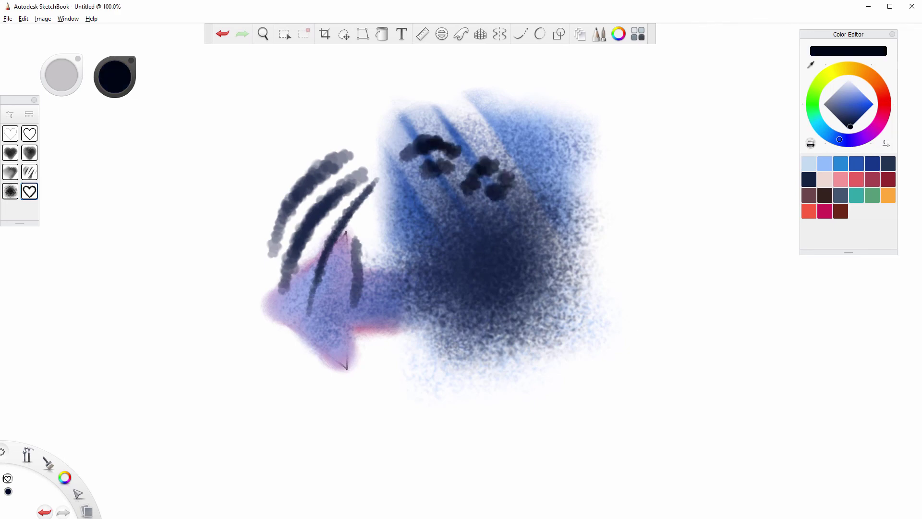
left_click(490, 197)
left_click_drag(531, 141, 557, 110)
left_click_drag(569, 133, 556, 151)
left_click(424, 115)
left_click_drag(399, 217, 389, 244)
left_click_drag(406, 216, 416, 235)
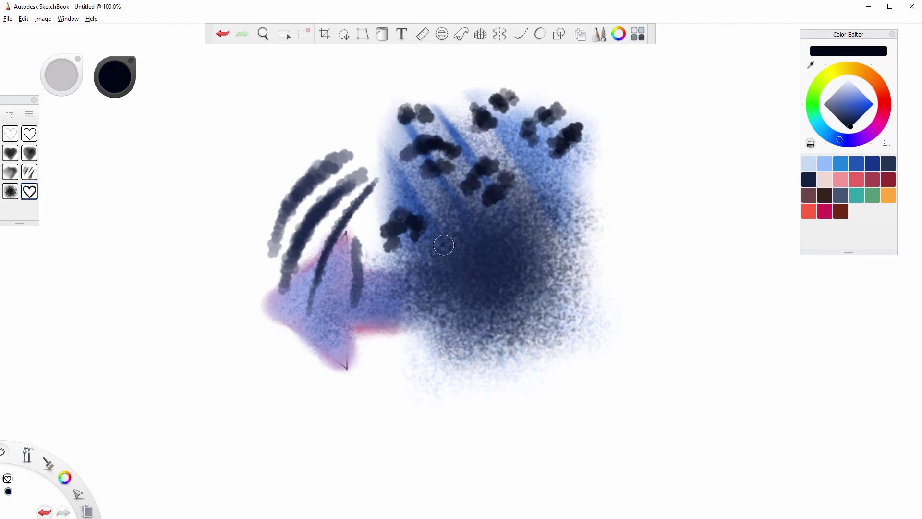
Pick the lightest shade and dab highlights onto the dark spot clusters.
left_click(849, 80)
left_click_drag(485, 184, 492, 177)
left_click(493, 108)
left_click_drag(547, 130, 567, 122)
left_click(405, 223)
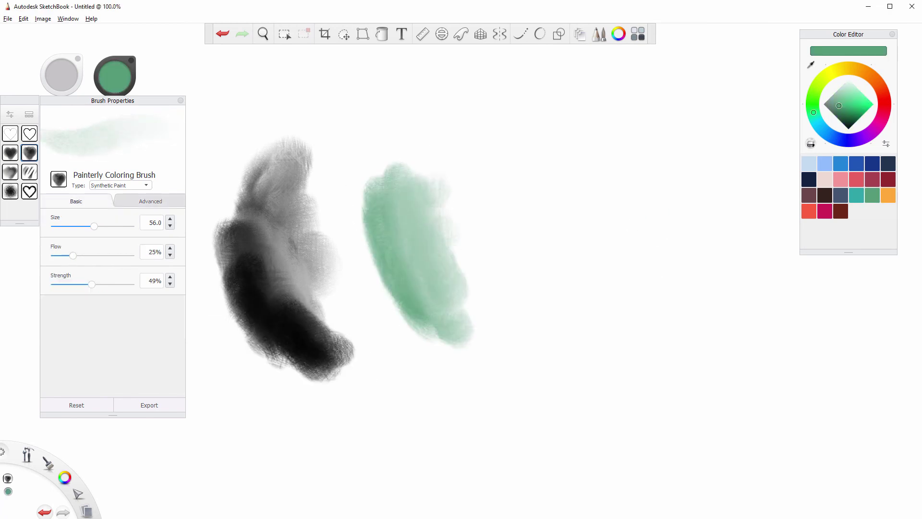
Spread the green patch outward with the Painterly Coloring Brush and blend light blue strokes into it.
left_click_drag(442, 197, 476, 269)
mouse_move(394, 185)
left_mouse_down()
mouse_move(430, 168)
mouse_move(438, 233)
mouse_move(372, 284)
mouse_move(355, 249)
left_mouse_up()
left_click(824, 164)
left_click_drag(398, 250, 422, 360)
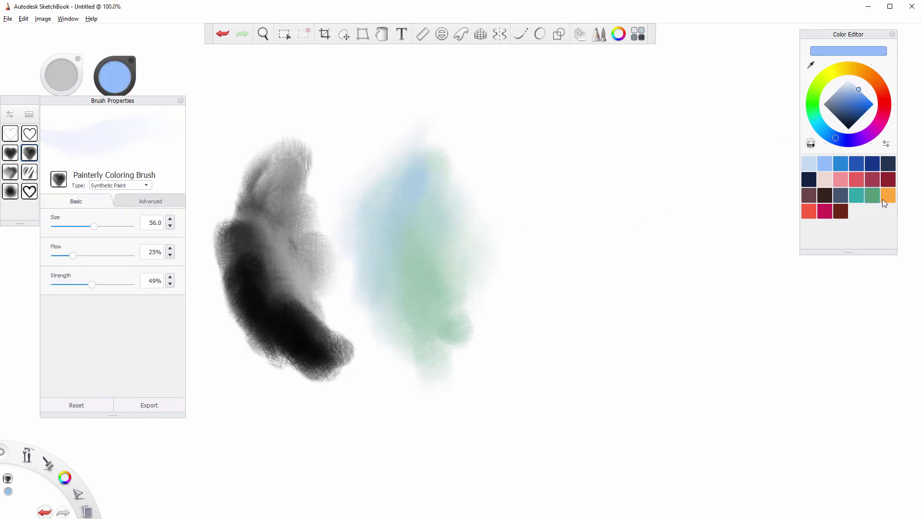
Blend an orange spot into the lower green patch and magenta strokes along its upper left side.
left_click(885, 197)
mouse_move(432, 307)
left_mouse_down()
mouse_move(389, 346)
mouse_move(420, 341)
left_mouse_up()
left_click(872, 131)
left_click_drag(401, 137, 362, 240)
left_click_drag(385, 188, 379, 269)
left_click_drag(404, 137, 356, 177)
Set the brush flow to 36% and paint magenta strokes around the top and right side of the blended patch.
left_click_drag(73, 256, 81, 255)
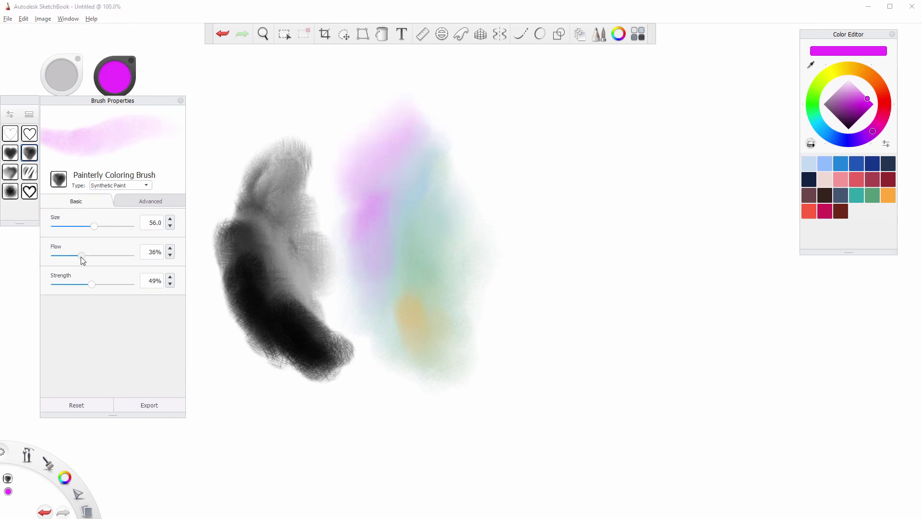
left_click_drag(360, 153, 403, 108)
left_click_drag(403, 108, 475, 144)
left_click_drag(459, 192, 482, 293)
Choose a texture in the brush's advanced settings and test it with magenta strokes beside the green area.
left_click(151, 201)
left_click(59, 363)
left_click_drag(181, 262, 184, 358)
left_click(92, 291)
left_click(113, 316)
left_click_drag(499, 185, 478, 324)
left_click_drag(478, 324, 505, 232)
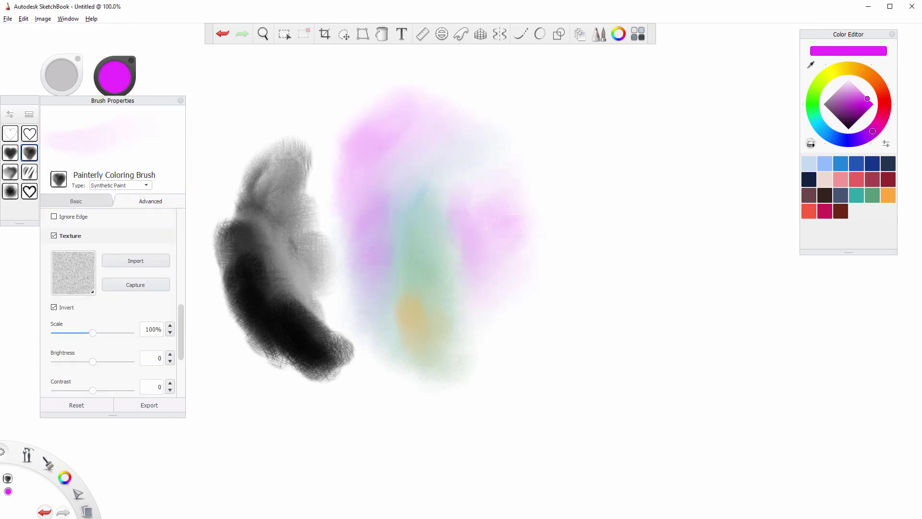
Switch to medium blue, set the brush flow to 45%, and blend blue strokes over the magenta on the right.
left_click(842, 165)
left_click_drag(535, 178, 534, 207)
left_click(86, 202)
left_click_drag(80, 255, 88, 255)
left_click_drag(529, 223, 521, 247)
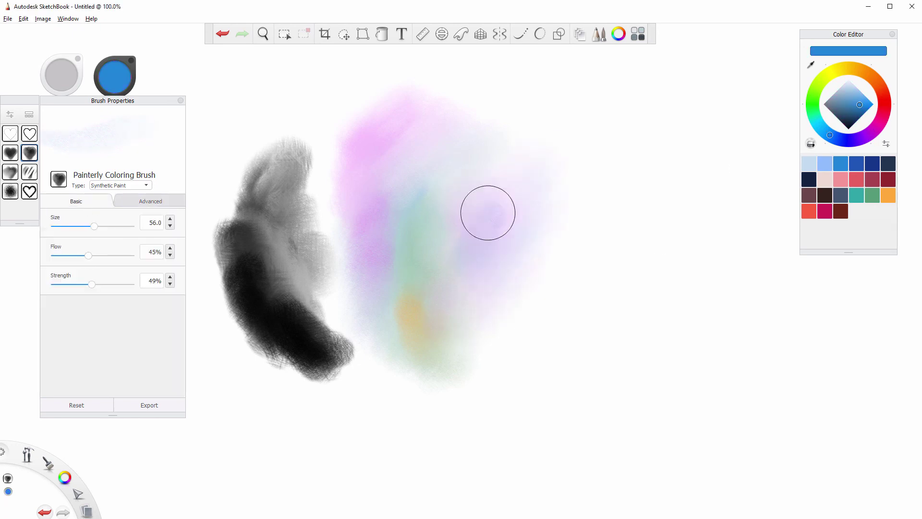
Paint more blue strokes while raising the brush flow to 77% and the strength to 88%, followed by 100%.
left_click_drag(88, 256, 112, 256)
mouse_move(509, 168)
left_mouse_down()
mouse_move(475, 161)
mouse_move(497, 142)
left_mouse_up()
left_click_drag(92, 285, 121, 284)
left_click_drag(490, 240, 466, 356)
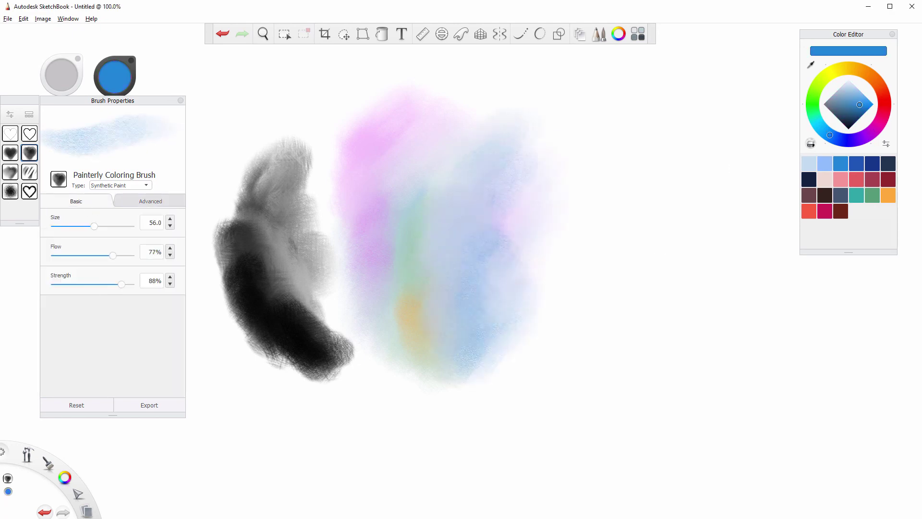
left_click_drag(121, 284, 131, 285)
mouse_move(518, 216)
left_mouse_down()
mouse_move(525, 310)
mouse_move(571, 332)
mouse_move(528, 259)
left_mouse_up()
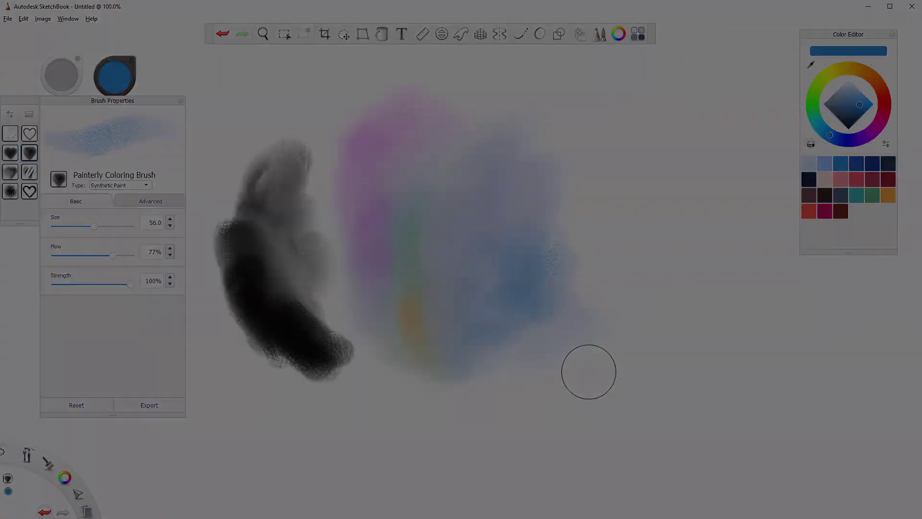